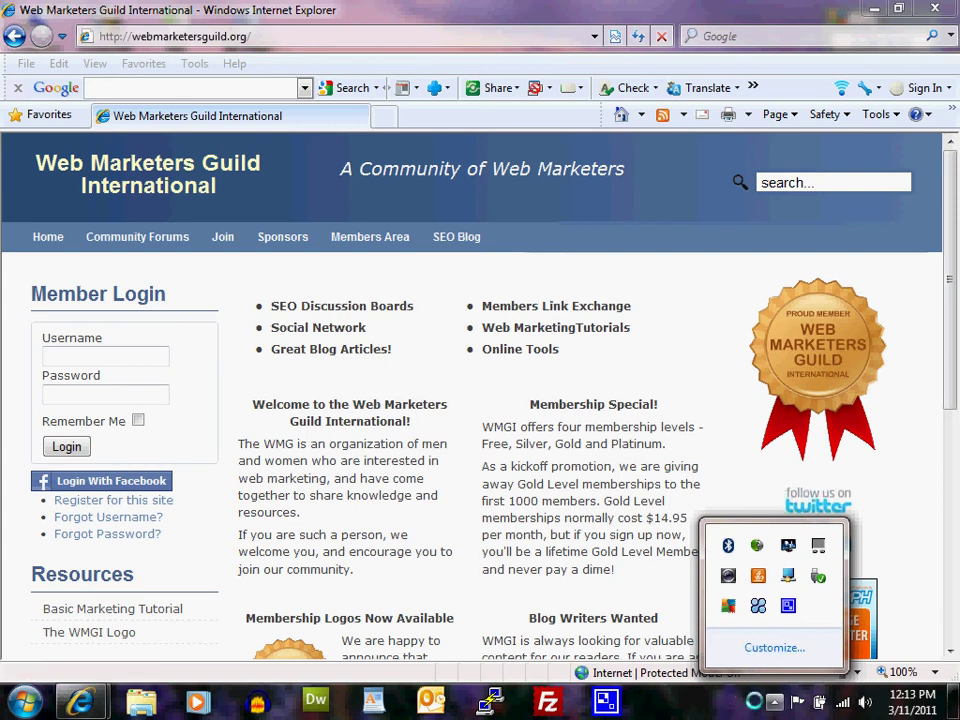
# Open the guild's Community Forums Recent Topics page and select its web address.
pyautogui.click(598, 507)
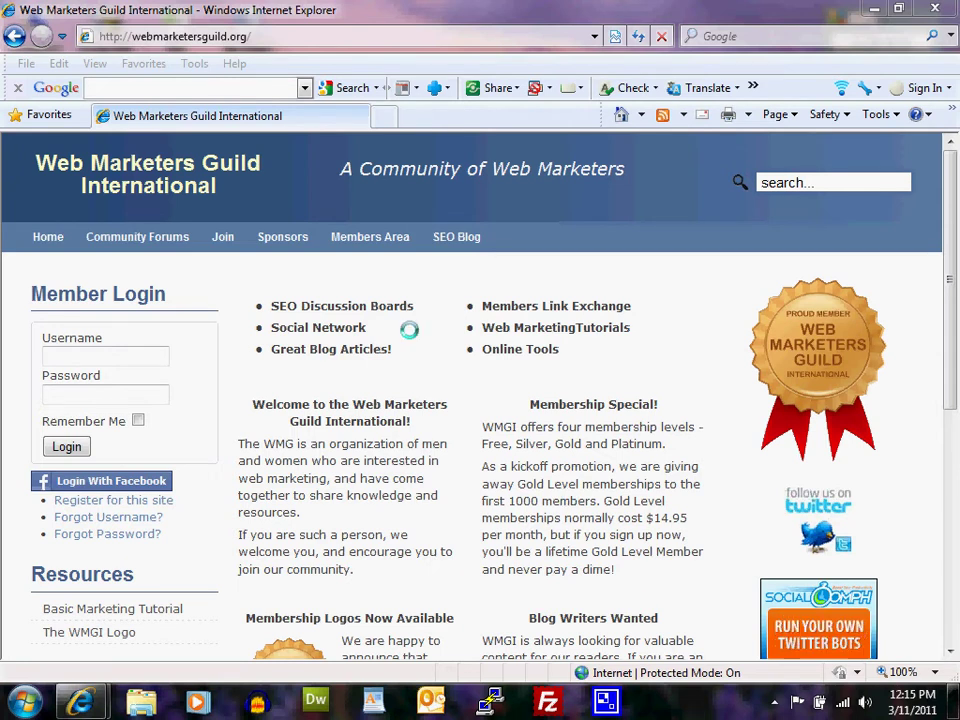
pyautogui.click(290, 35)
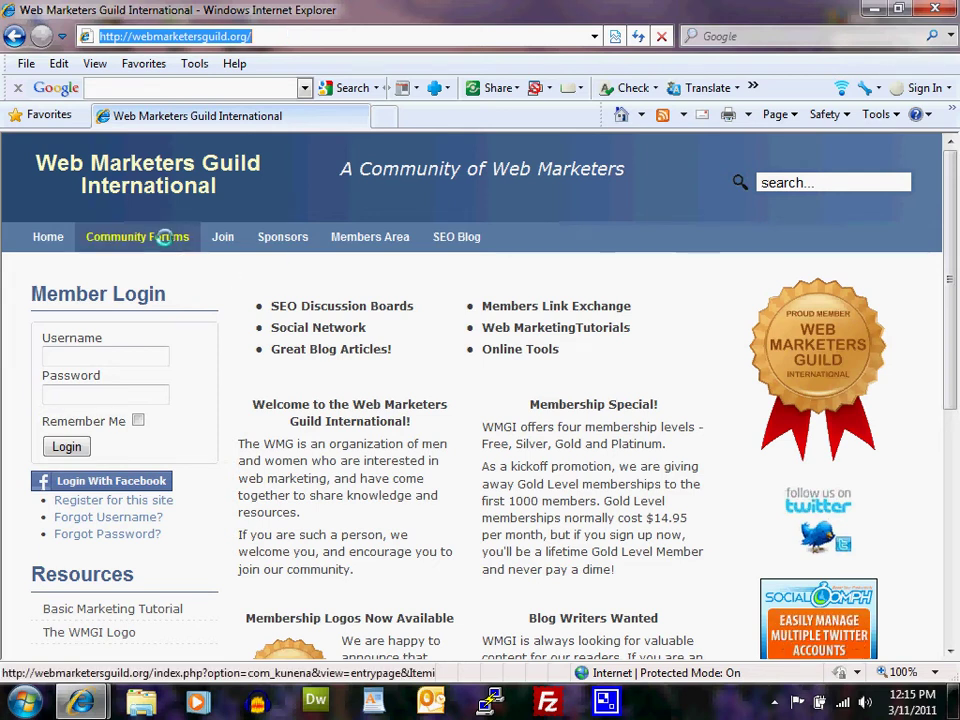
pyautogui.click(165, 237)
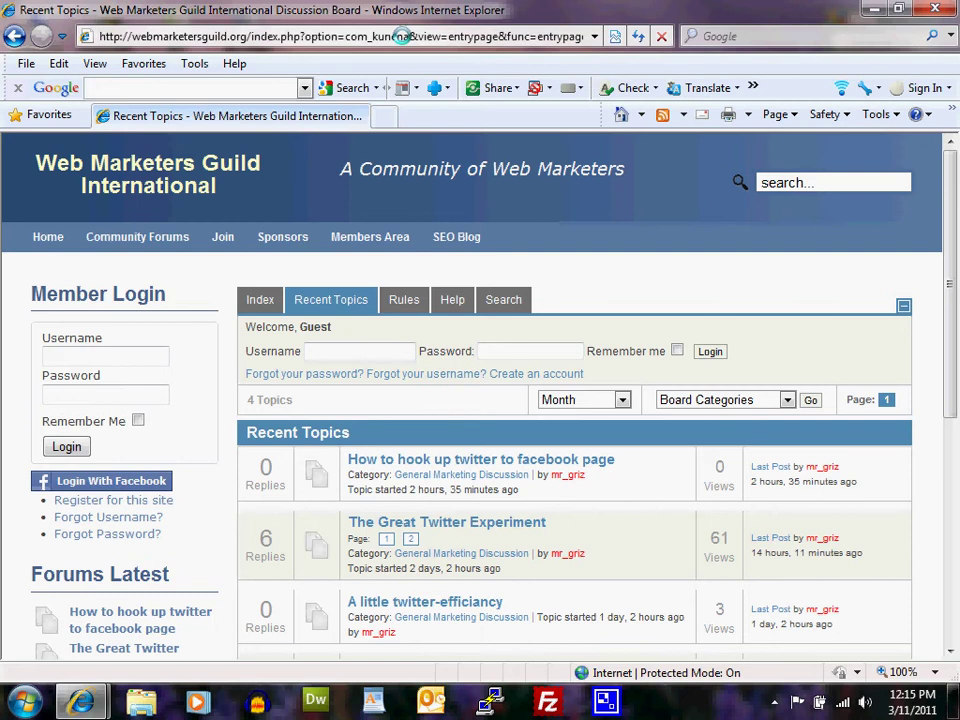
pyautogui.click(401, 36)
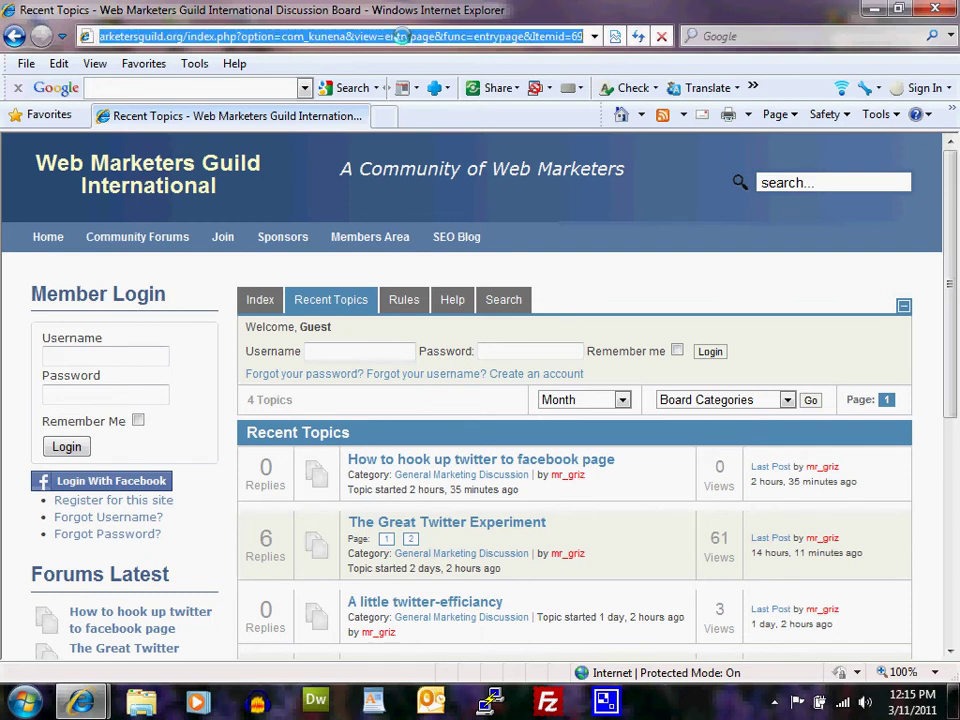
# Paste the twitter.com/widgets/facebook address into the address bar and load it.
pyautogui.rightClick(401, 36)
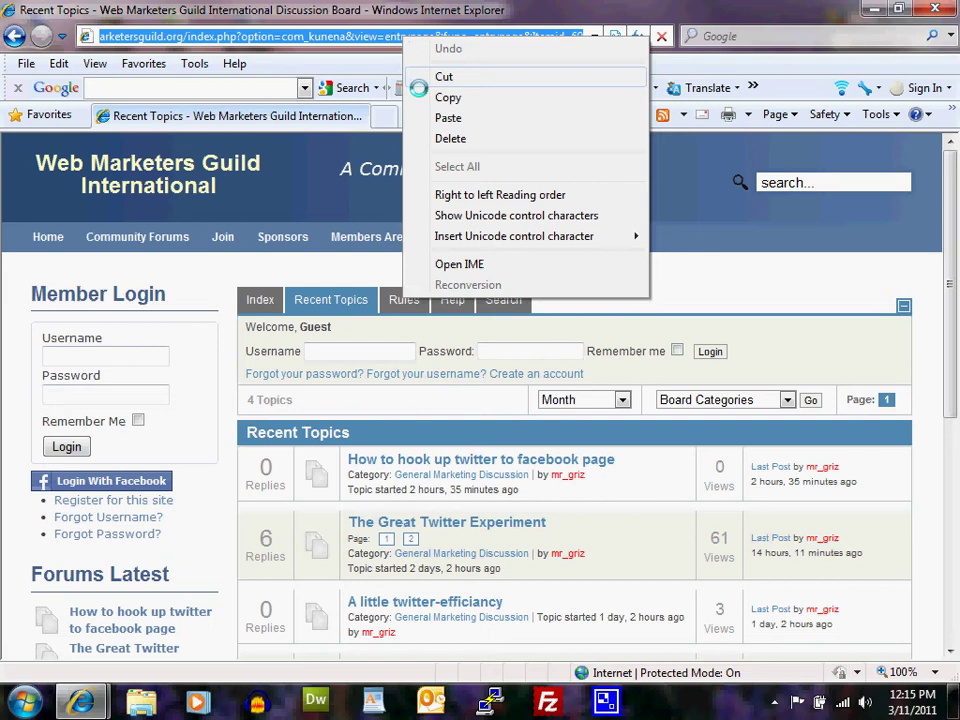
pyautogui.click(448, 118)
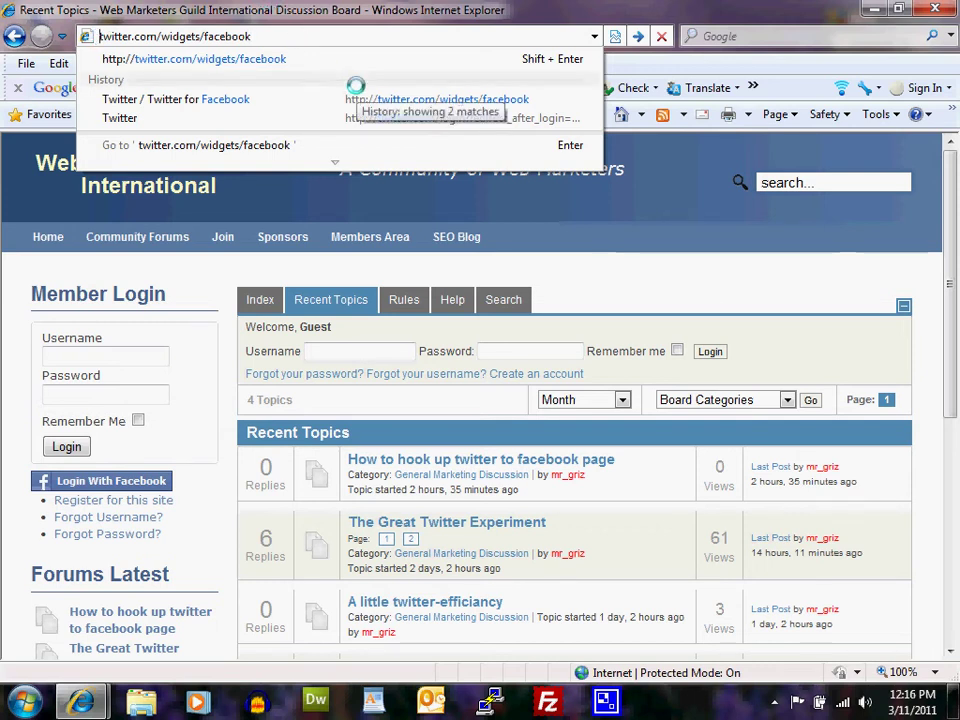
pyautogui.press('Home')
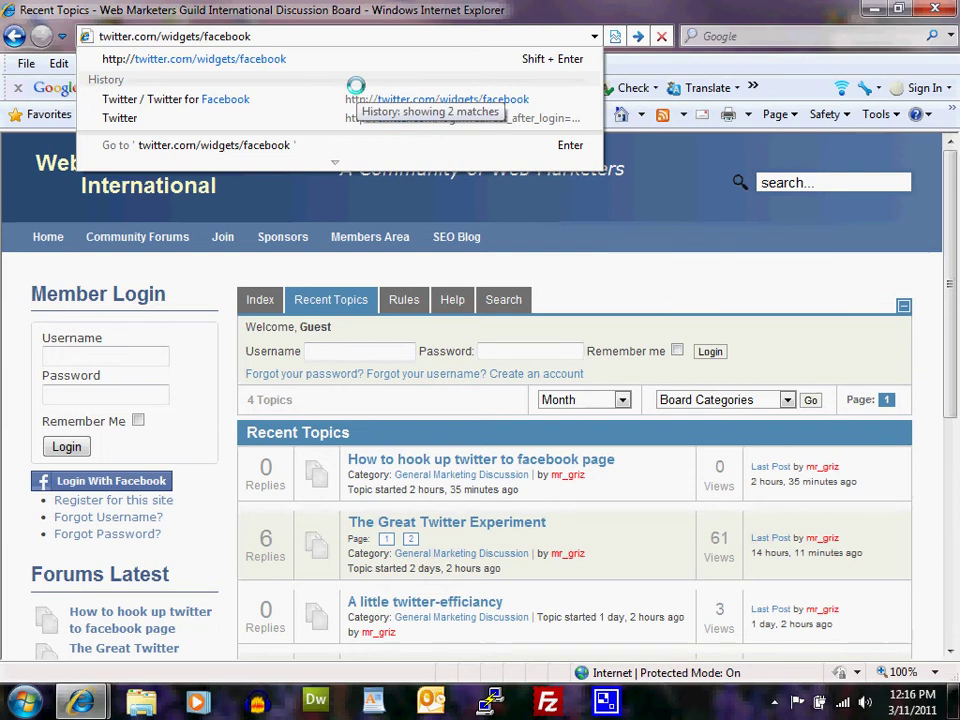
pyautogui.hotkey('shift', 'Right')
pyautogui.hotkey('shift', 'Right')
pyautogui.hotkey('shift', 'Right')
pyautogui.hotkey('shift', 'Right')
pyautogui.hotkey('shift', 'Right')
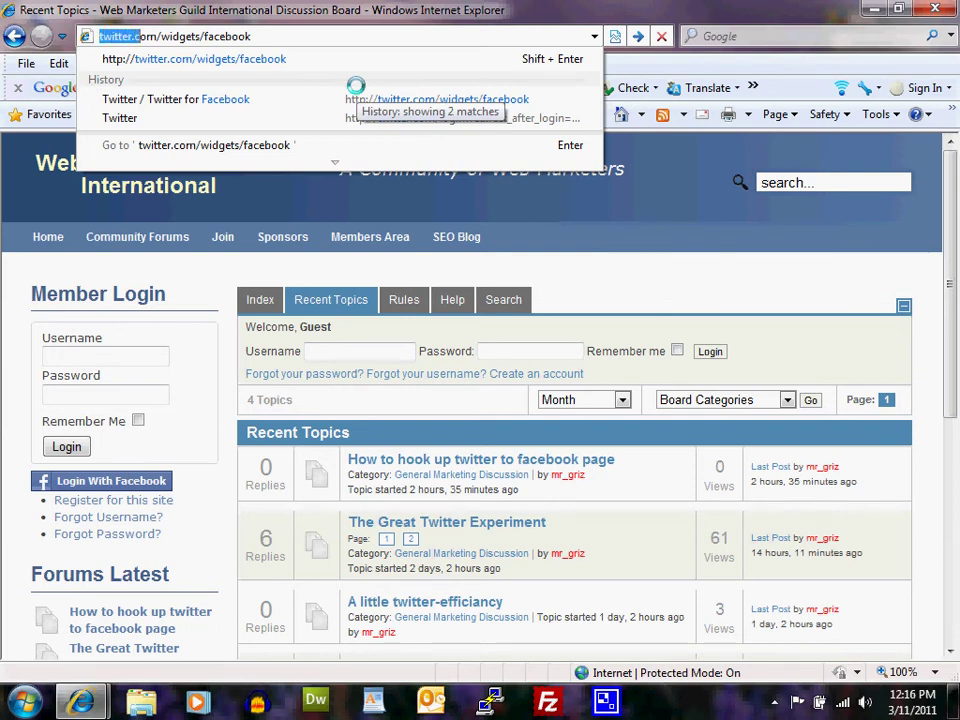
pyautogui.hotkey('shift', 'Right')
pyautogui.hotkey('shift', 'Right')
pyautogui.hotkey('shift', 'Right')
pyautogui.hotkey('shift', 'Right')
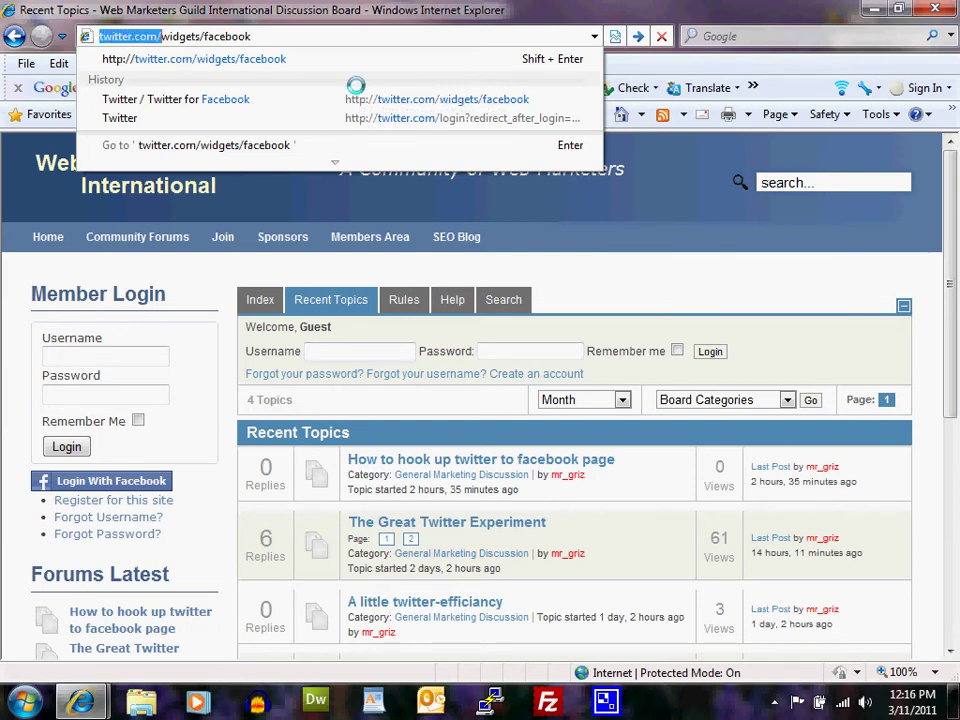
pyautogui.hotkey('shift', 'Right')
pyautogui.hotkey('shift', 'Right')
pyautogui.hotkey('shift', 'Right')
pyautogui.hotkey('shift', 'Right')
pyautogui.hotkey('shift', 'Right')
pyautogui.hotkey('shift', 'Right')
pyautogui.hotkey('shift', 'Right')
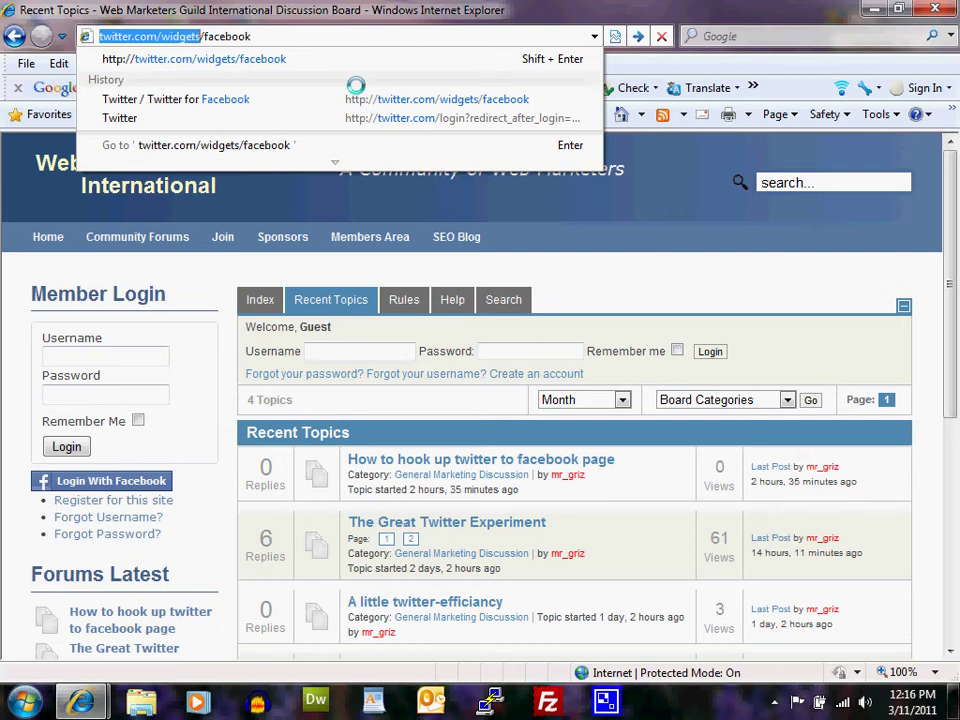
pyautogui.hotkey('shift', 'Right')
pyautogui.hotkey('shift', 'Right')
pyautogui.hotkey('shift', 'Right')
pyautogui.hotkey('shift', 'Right')
pyautogui.hotkey('shift', 'Right')
pyautogui.hotkey('shift', 'Right')
pyautogui.hotkey('shift', 'Right')
pyautogui.hotkey('shift', 'Right')
pyautogui.hotkey('shift', 'Right')
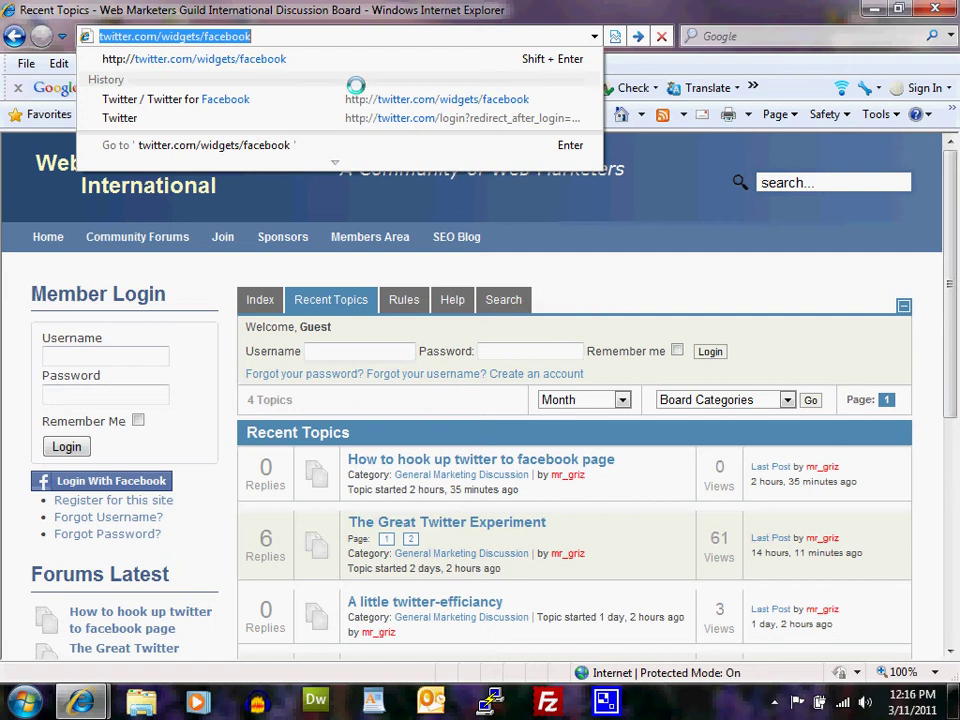
pyautogui.press('Return')
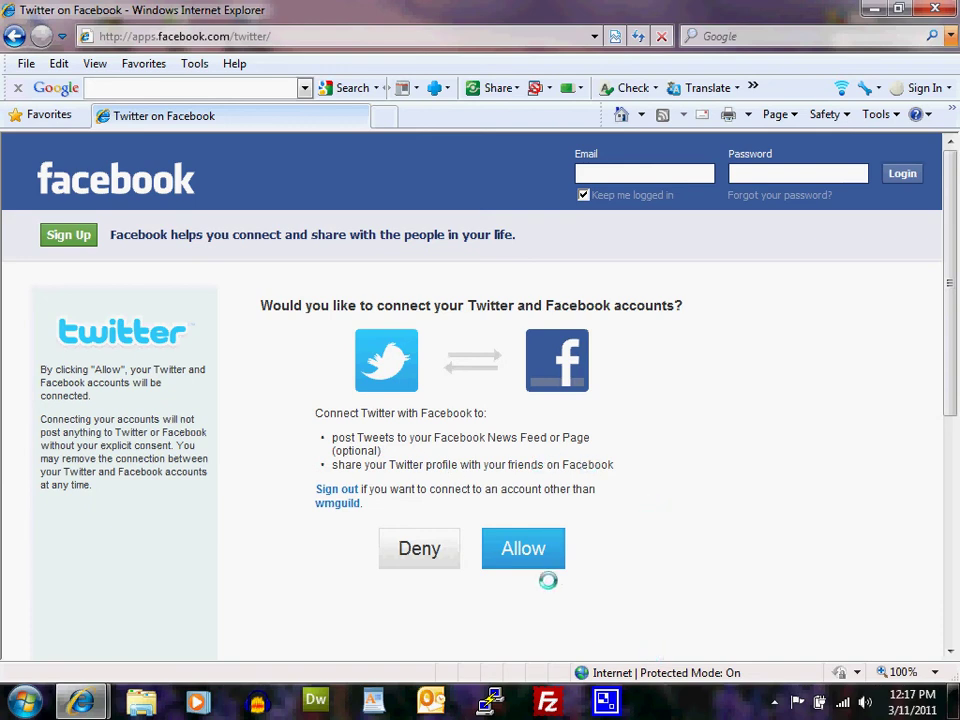
# Allow the Twitter–Facebook connection and log in with the Facebook e-mail and password.
pyautogui.click(525, 548)
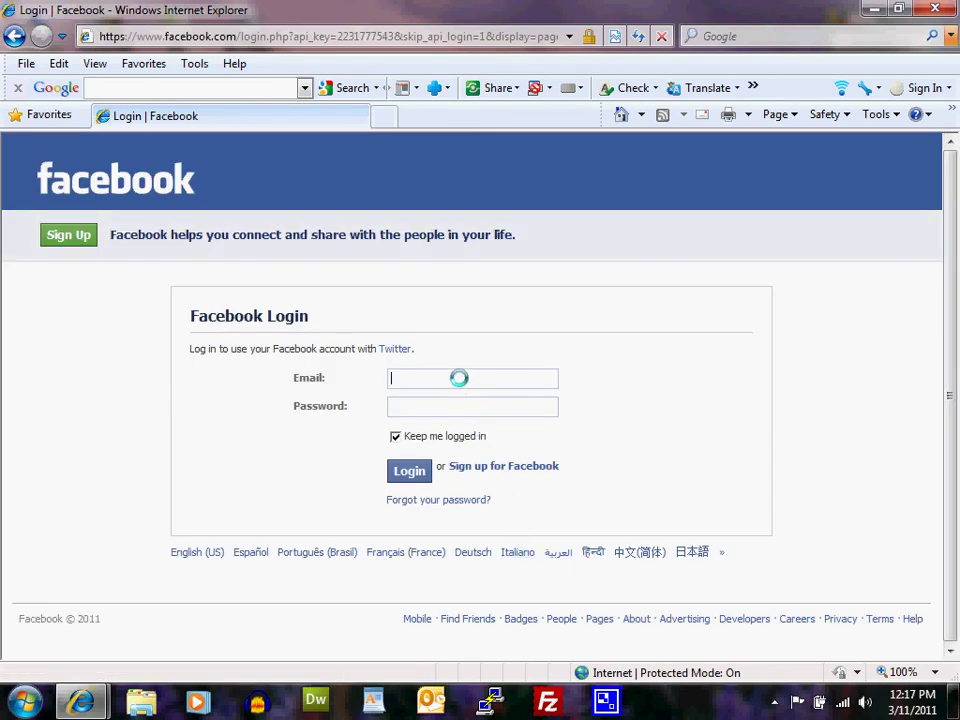
pyautogui.write('••••••')
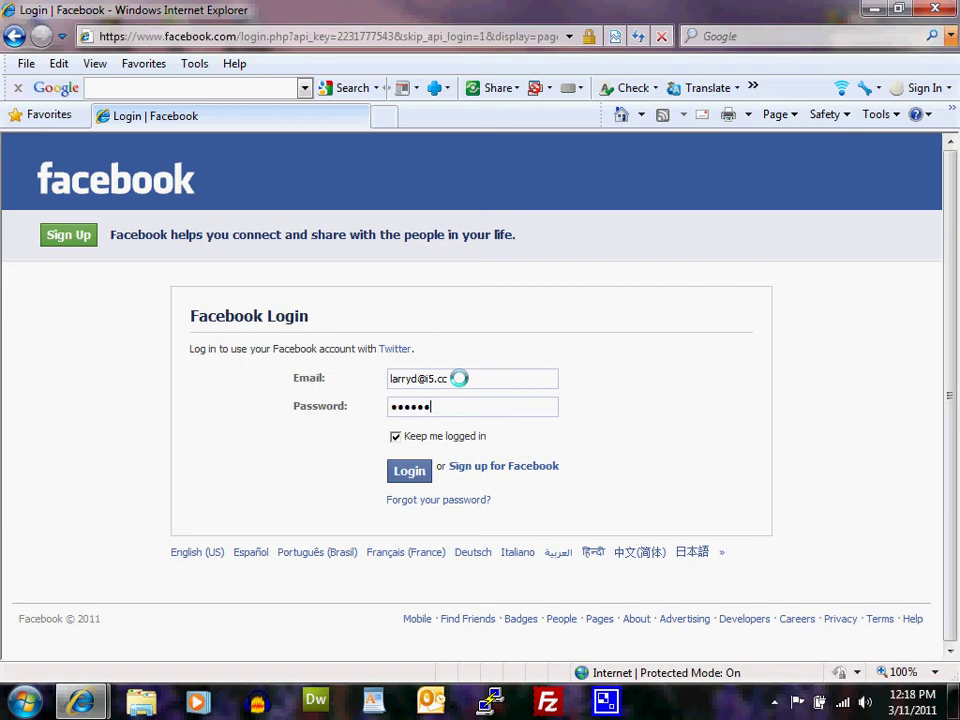
pyautogui.write('••')
pyautogui.press('Return')
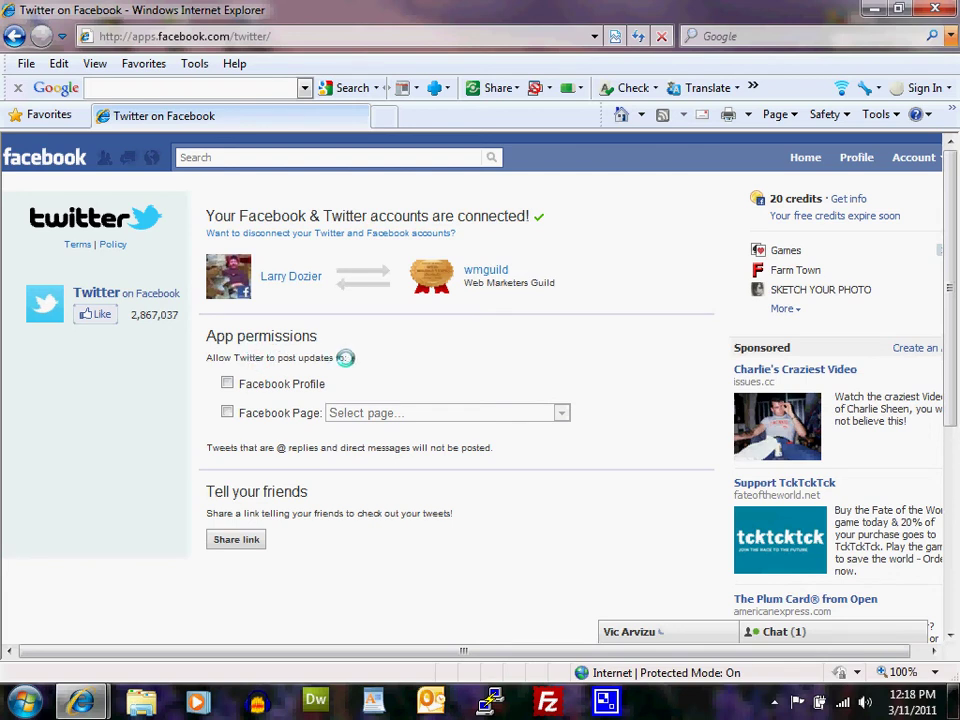
pyautogui.click(227, 383)
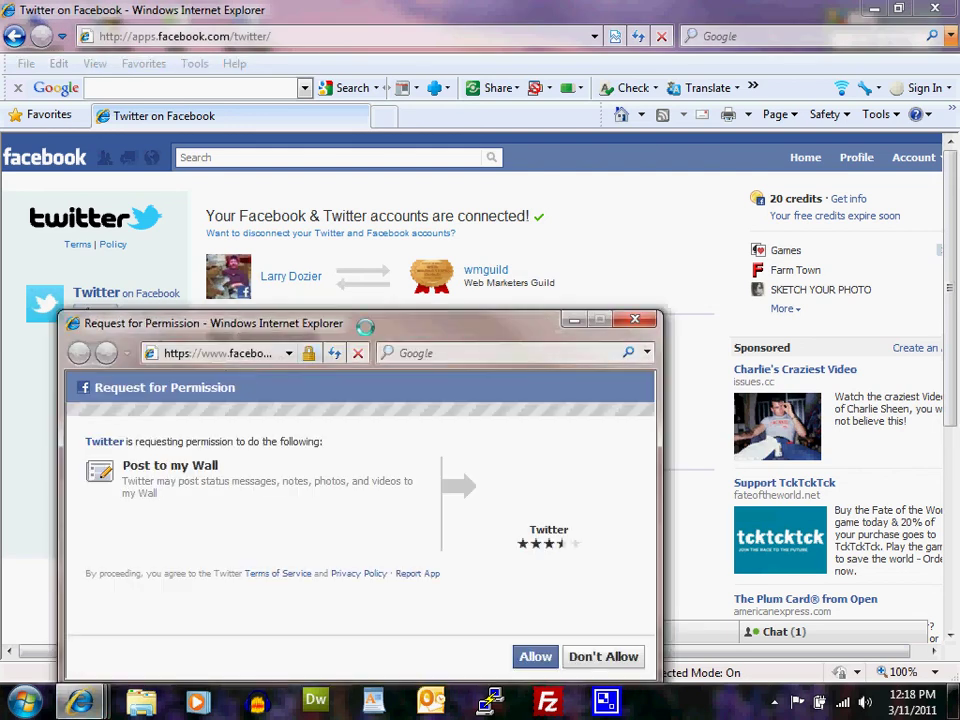
pyautogui.moveTo(365, 327); pyautogui.dragTo(463, 130)
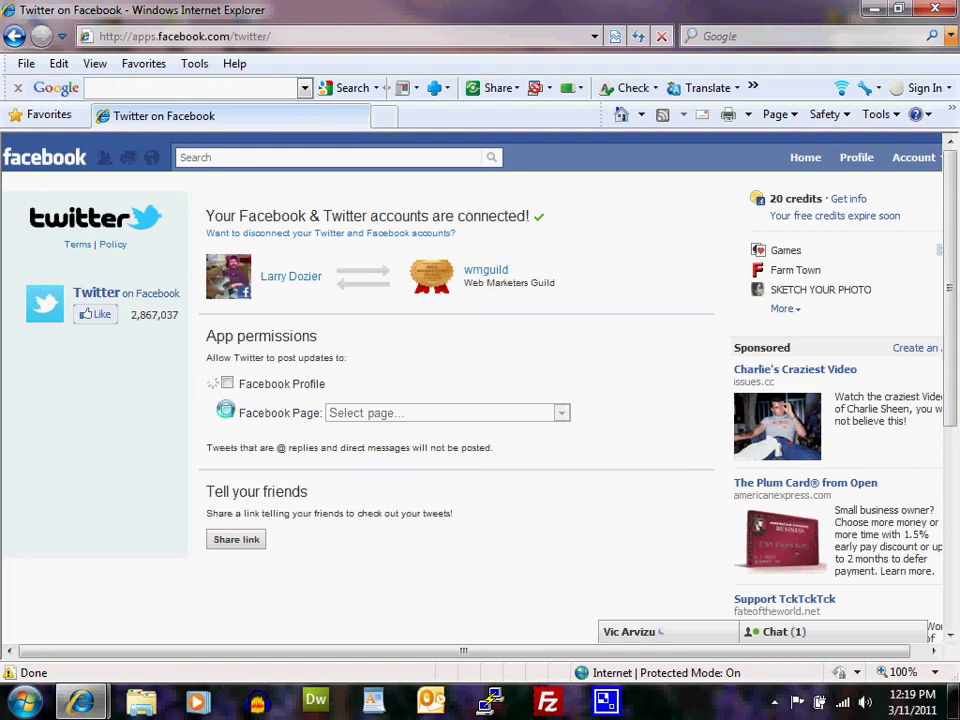
# Enable Facebook Page posting and pick Web Marketers Guild International from the page list.
pyautogui.click(226, 411)
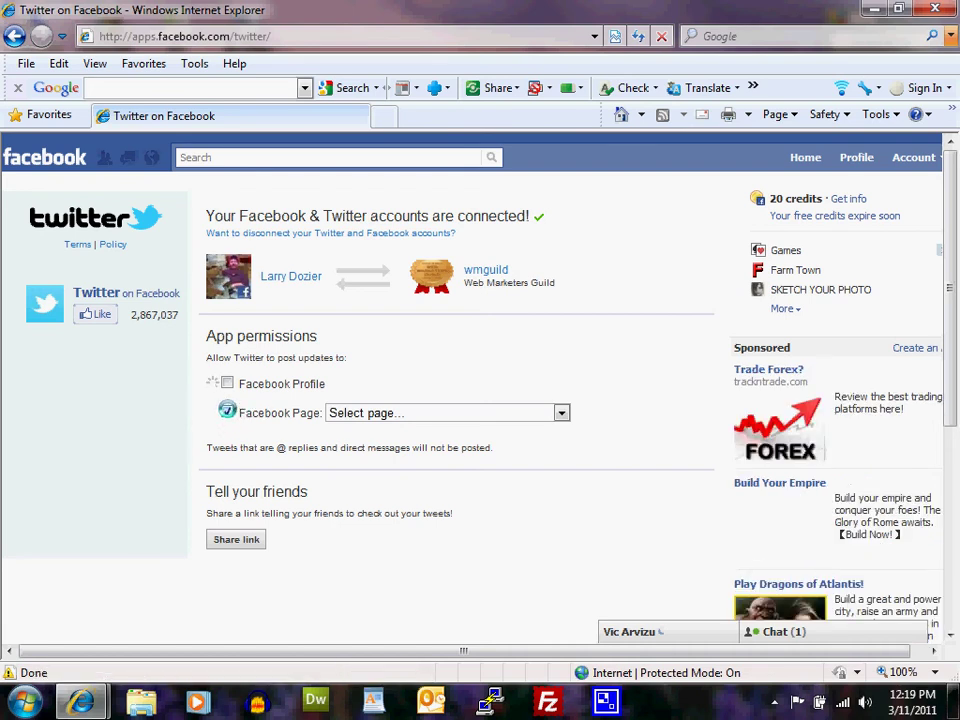
pyautogui.click(563, 412)
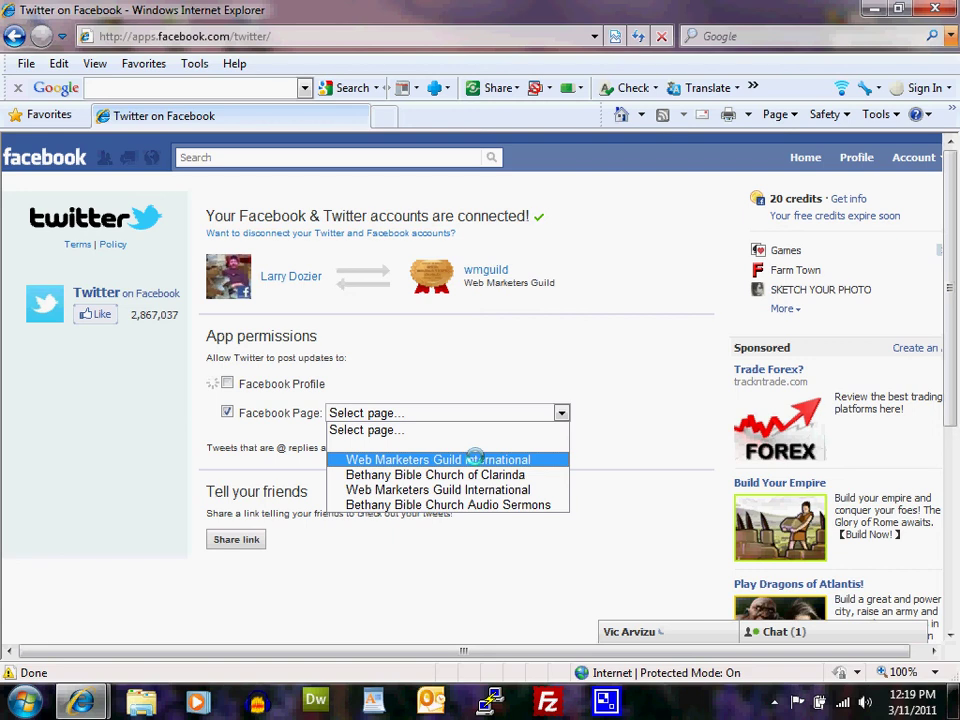
pyautogui.click(475, 459)
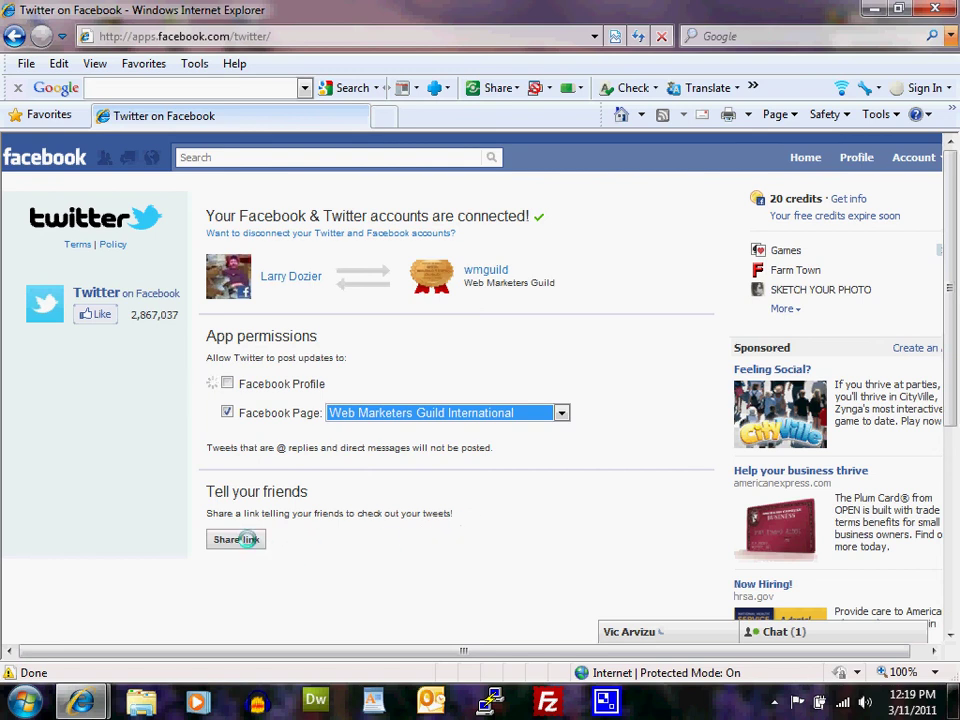
# Share the Twitter profile link on the wall with the comment 'hey - look what I did!'.
pyautogui.click(240, 539)
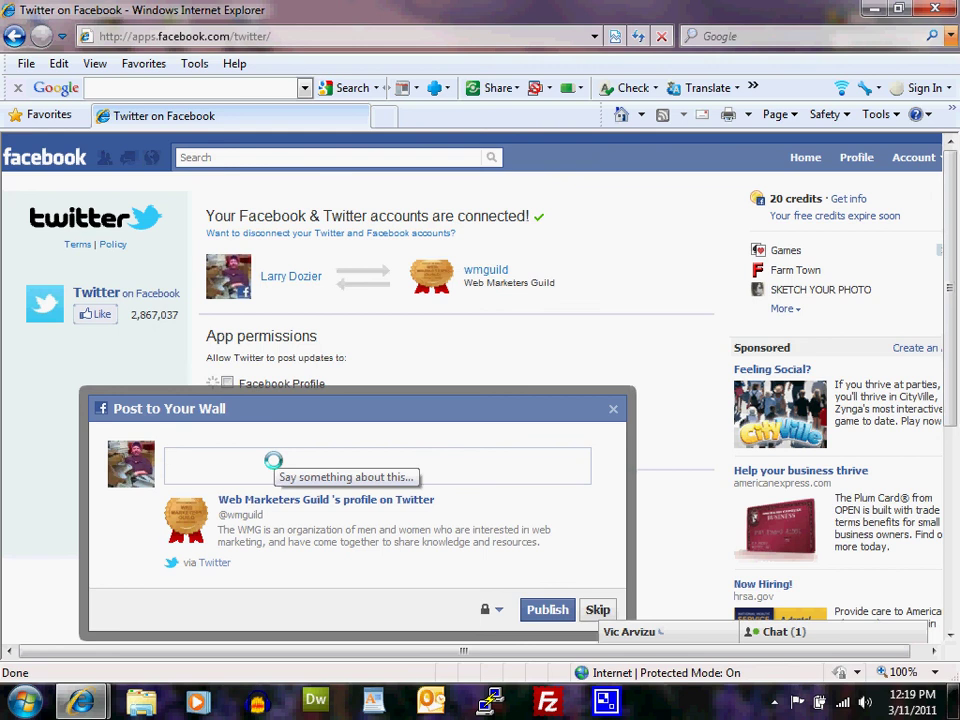
pyautogui.write('he')
pyautogui.write('y - l')
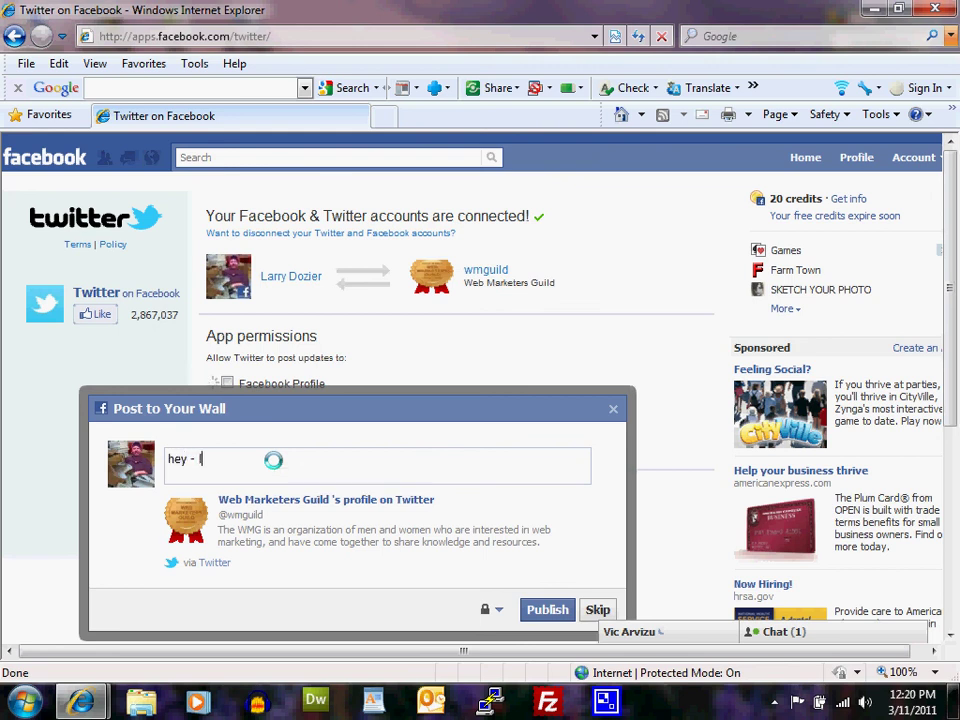
pyautogui.write('ook what ')
pyautogui.write('I did')
pyautogui.write('!')
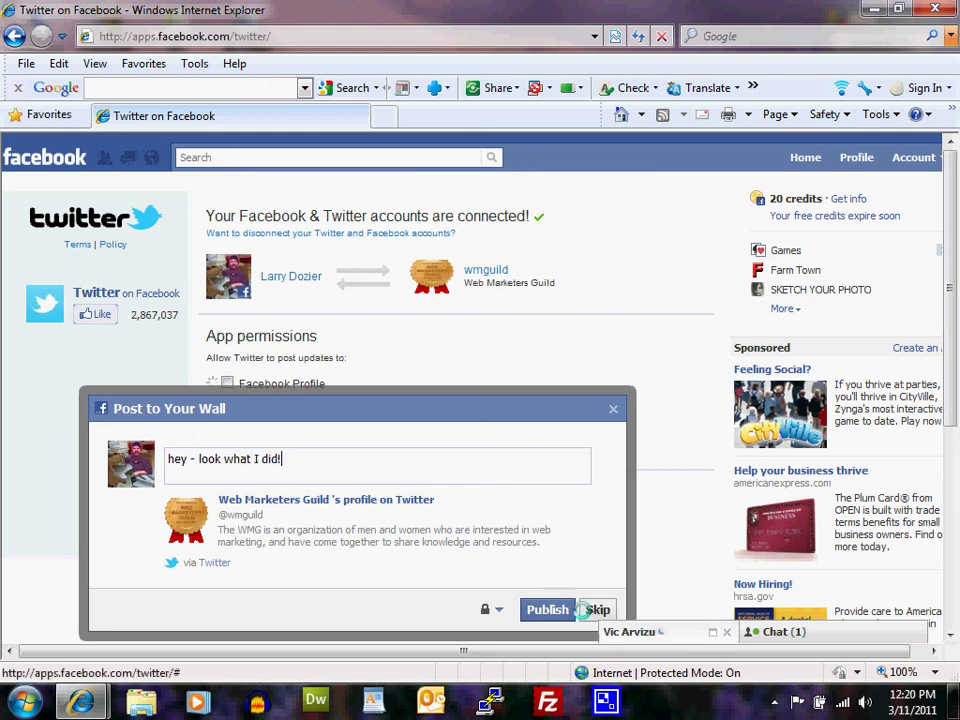
pyautogui.click(553, 607)
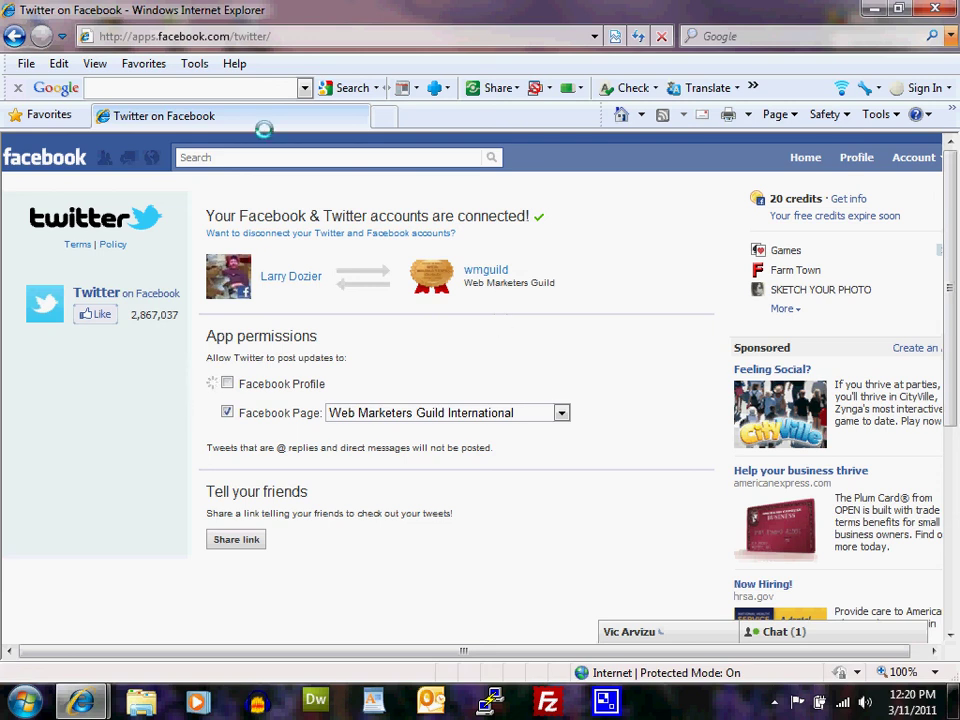
# Select the browser's address bar once the wall-post dialog has closed.
pyautogui.click(204, 34)
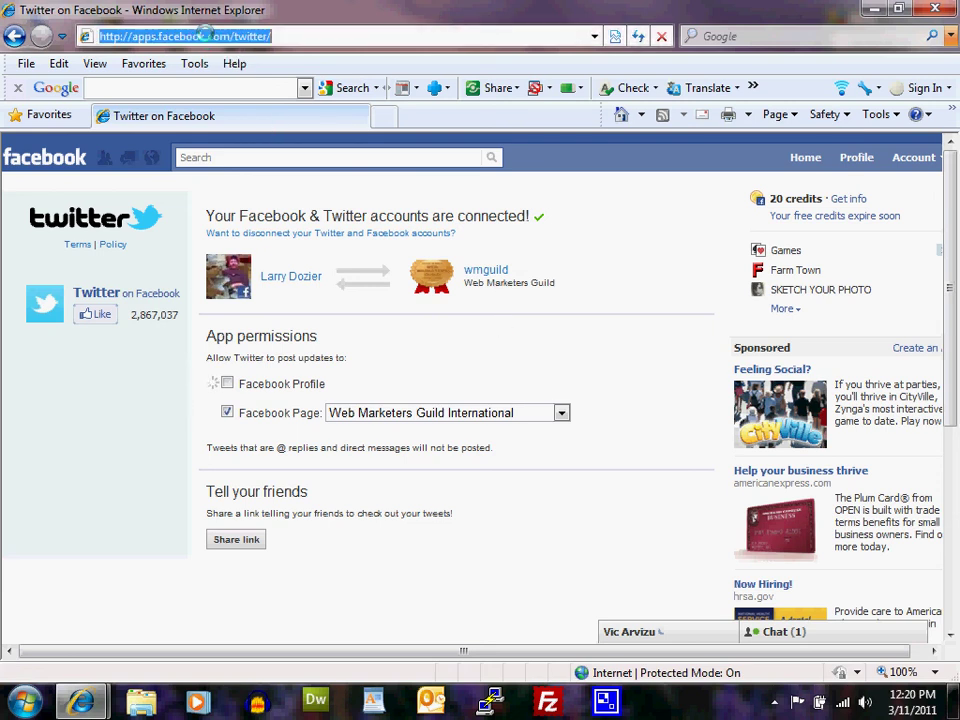
# Load twitter.com to show the wmguild home timeline.
pyautogui.write('tw')
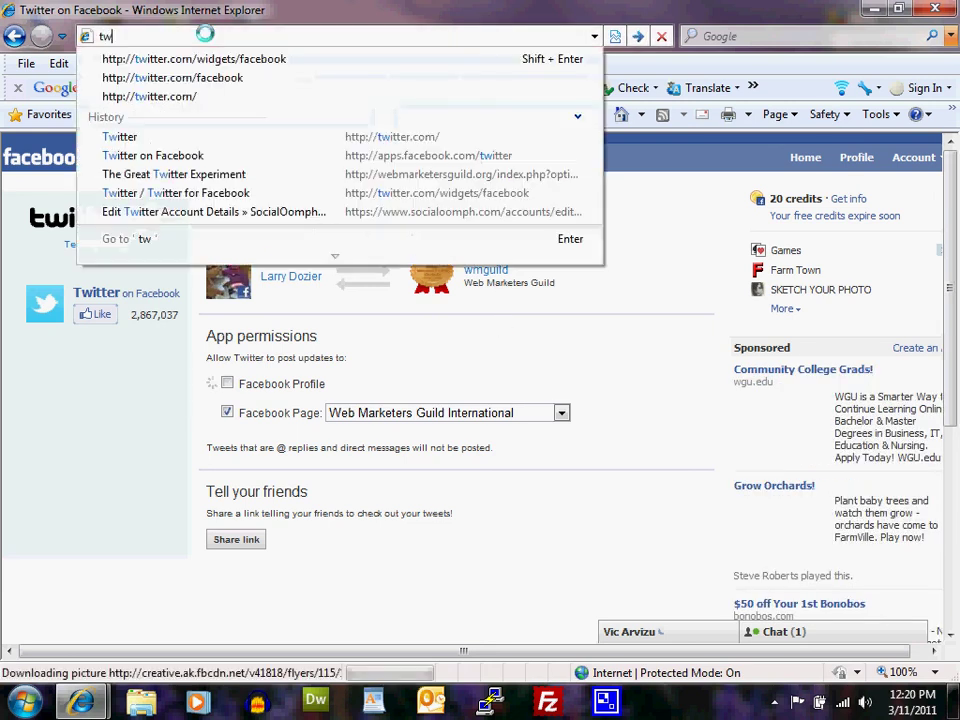
pyautogui.write('itter.c')
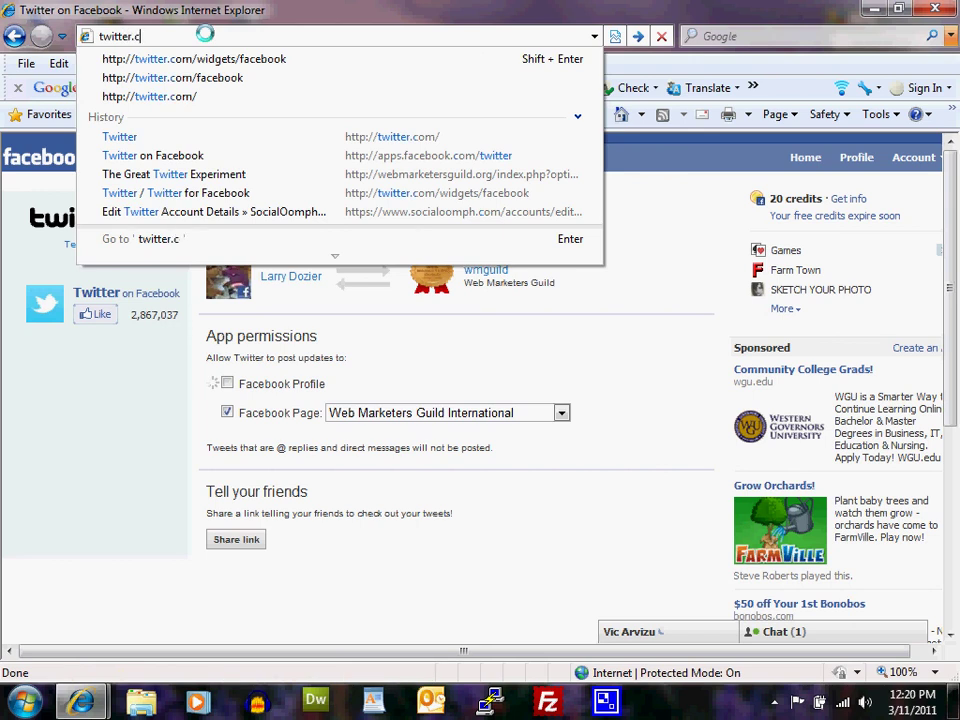
pyautogui.write('om')
pyautogui.press('Return')
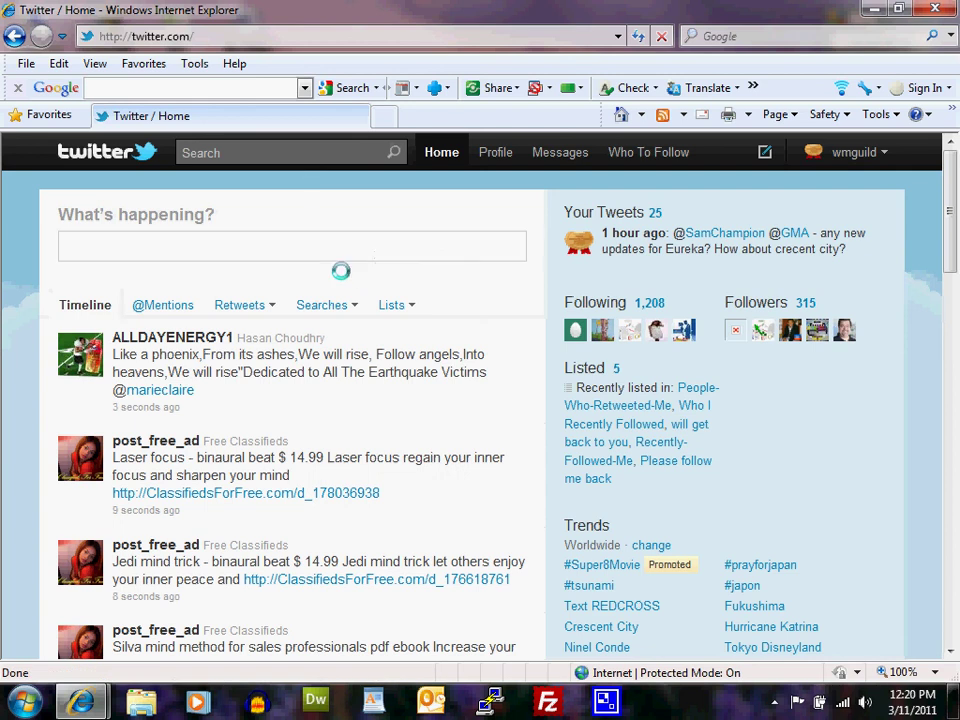
pyautogui.click(253, 246)
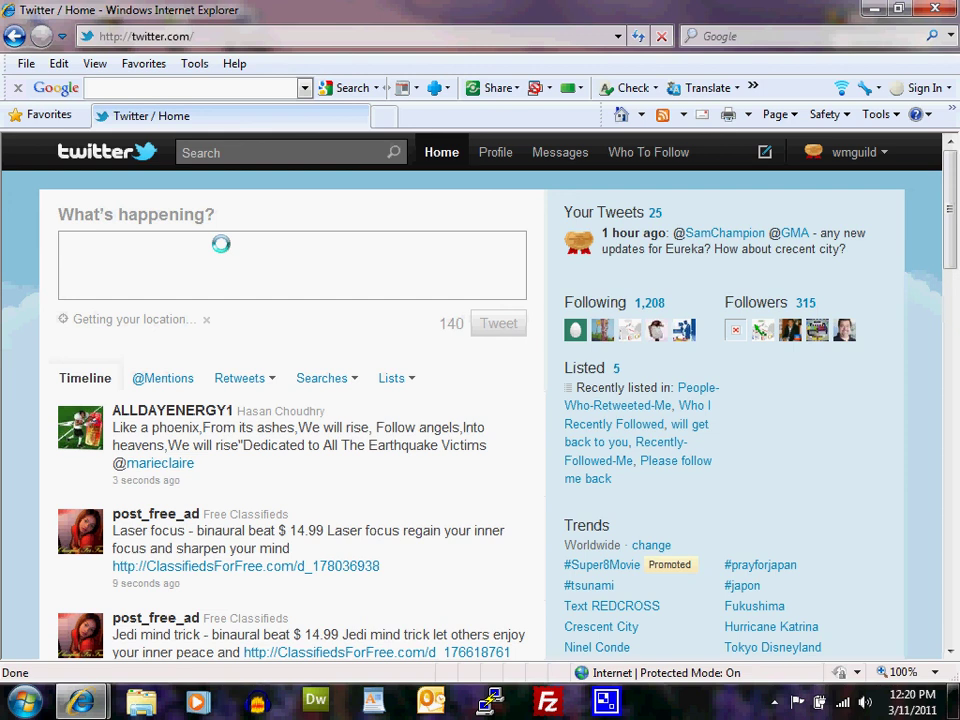
pyautogui.write('P')
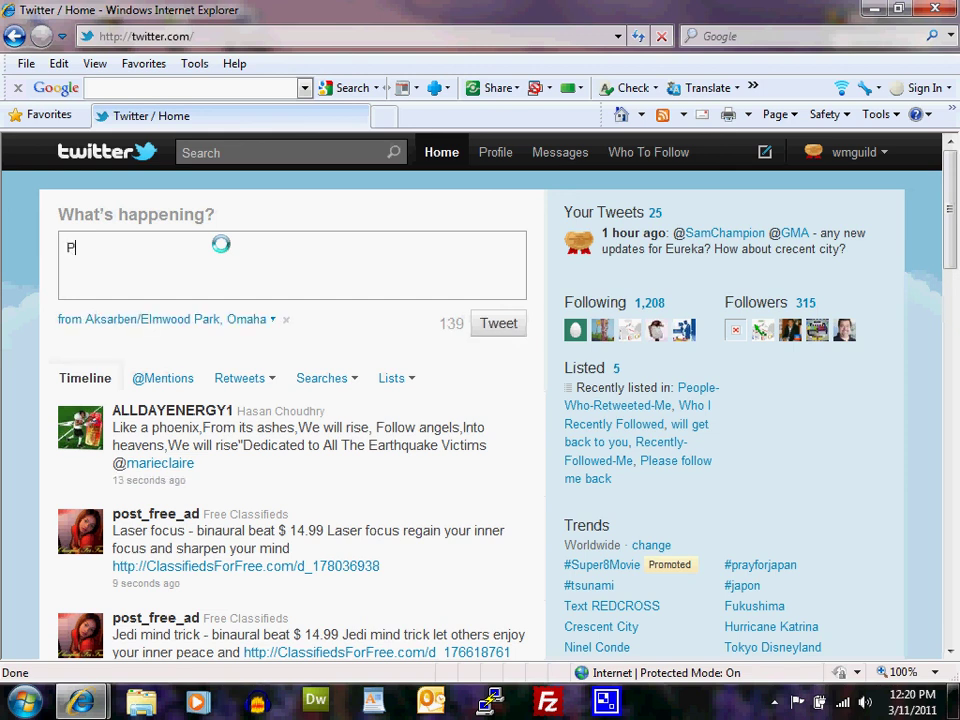
pyautogui.write('lease c')
pyautogui.write('heck ')
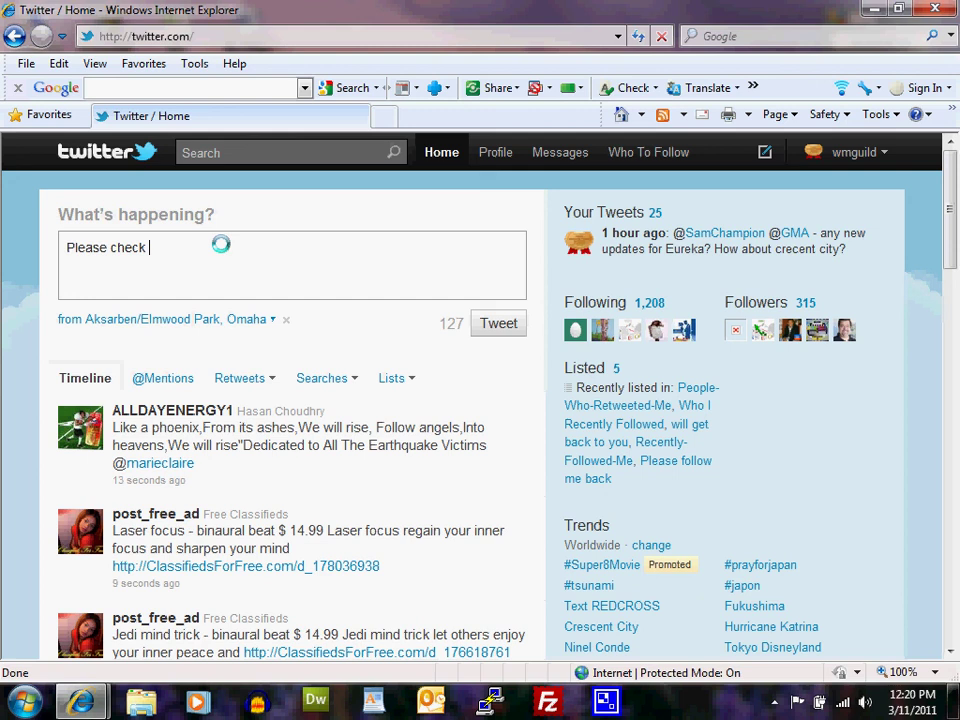
pyautogui.write('out our S')
pyautogui.write('EO ')
pyautogui.write('Tut')
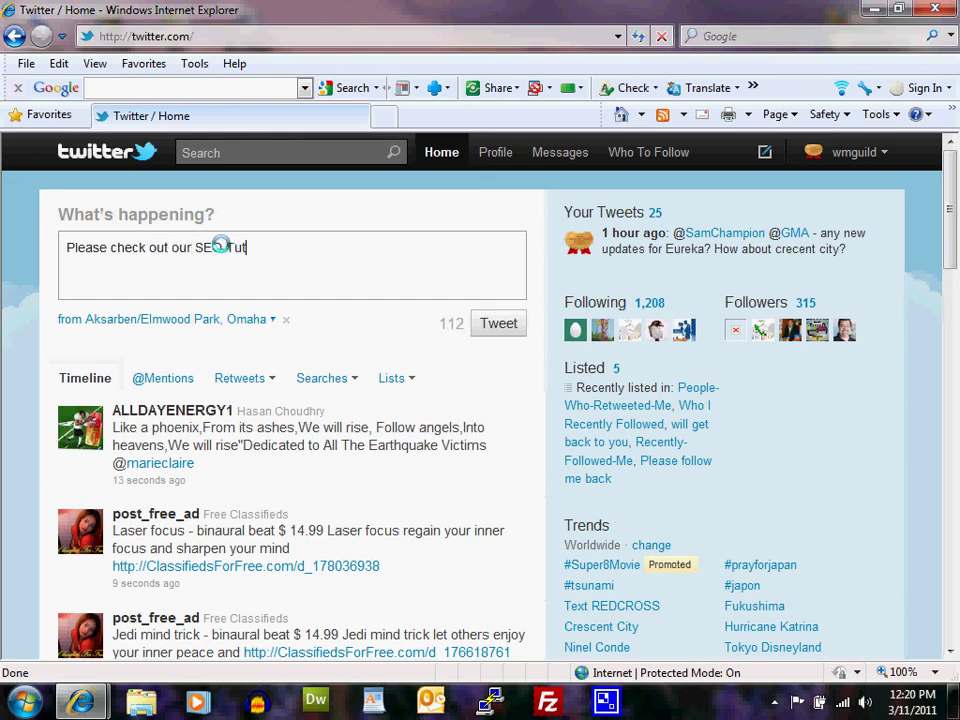
pyautogui.write('oria')
pyautogui.write('ls at http')
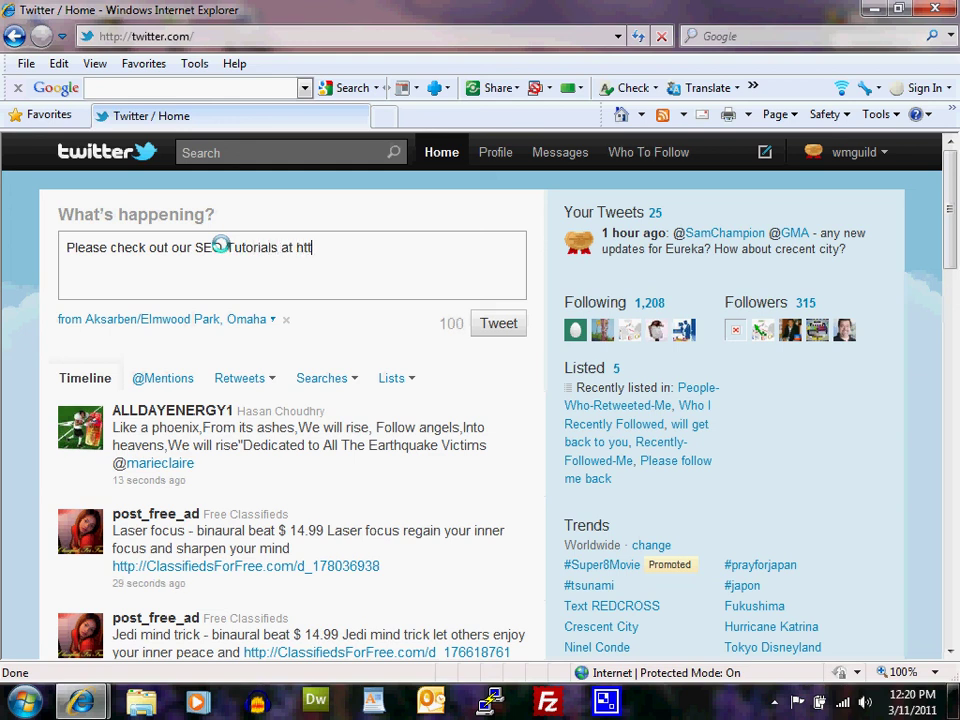
pyautogui.write('://')
pyautogui.write('w')
pyautogui.write('ebmar')
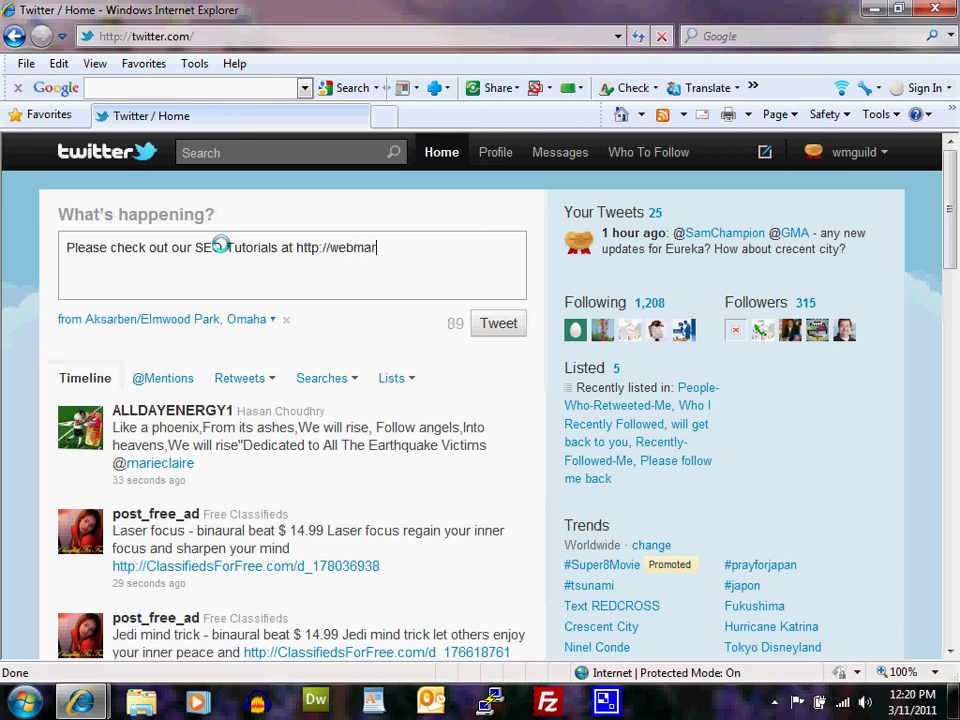
pyautogui.write('keters')
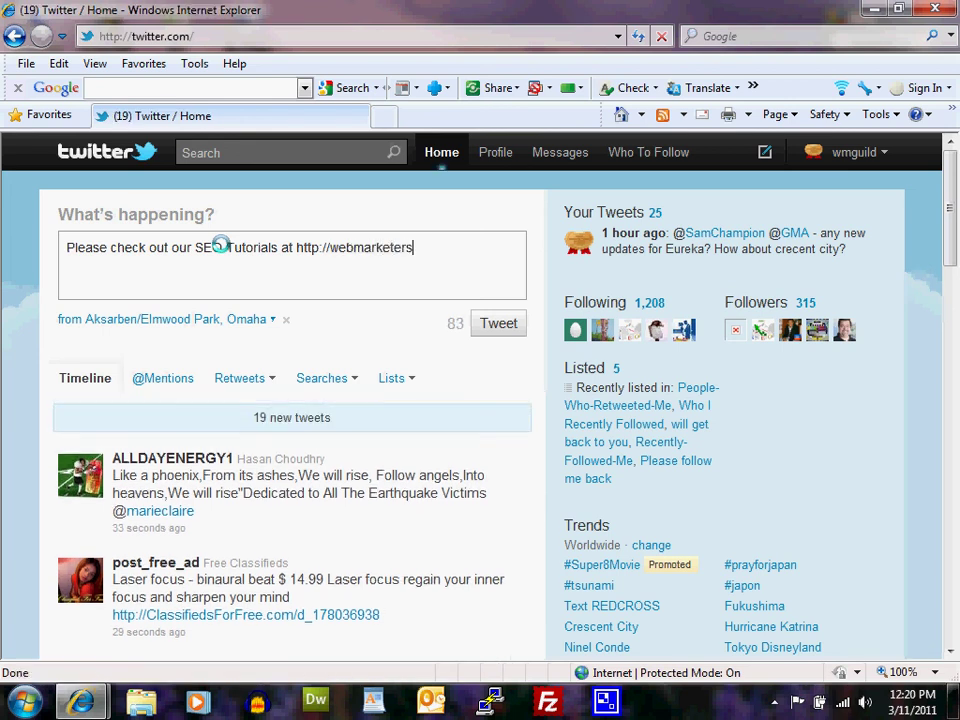
pyautogui.write('guil')
pyautogui.write('d.or')
pyautogui.write('g')
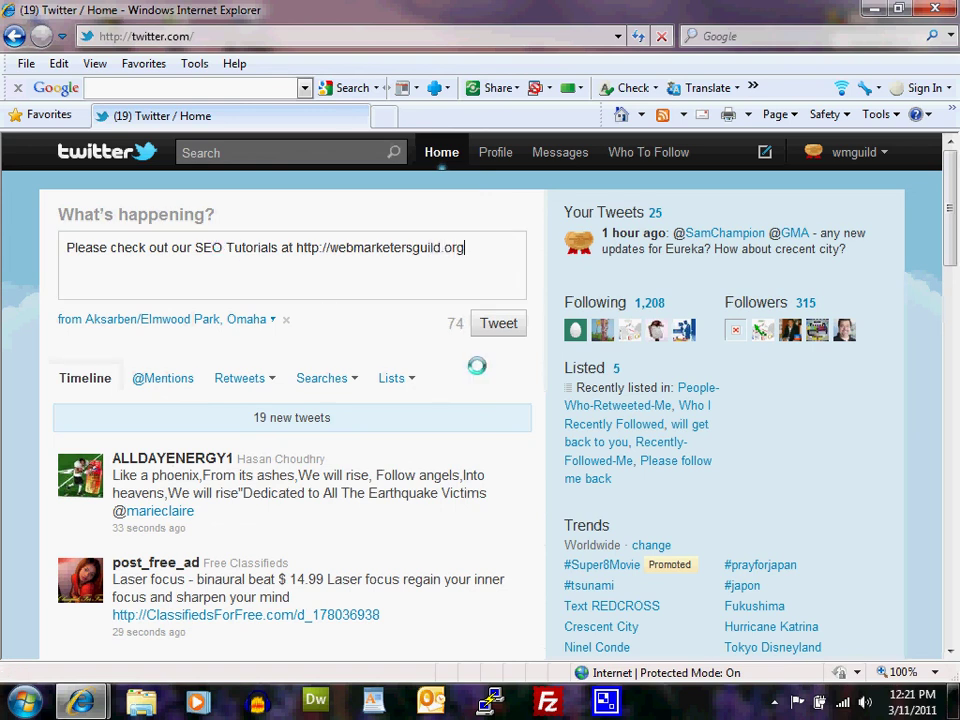
pyautogui.click(499, 322)
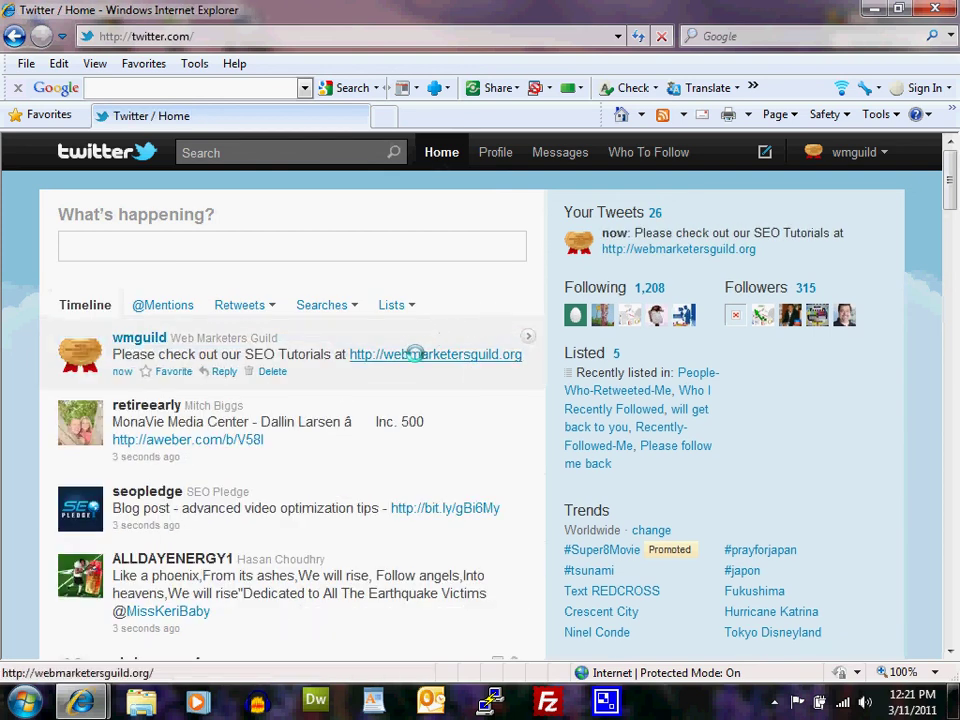
# Load facebook.com to see the SEO Tutorials tweet in the News Feed.
pyautogui.click(165, 36)
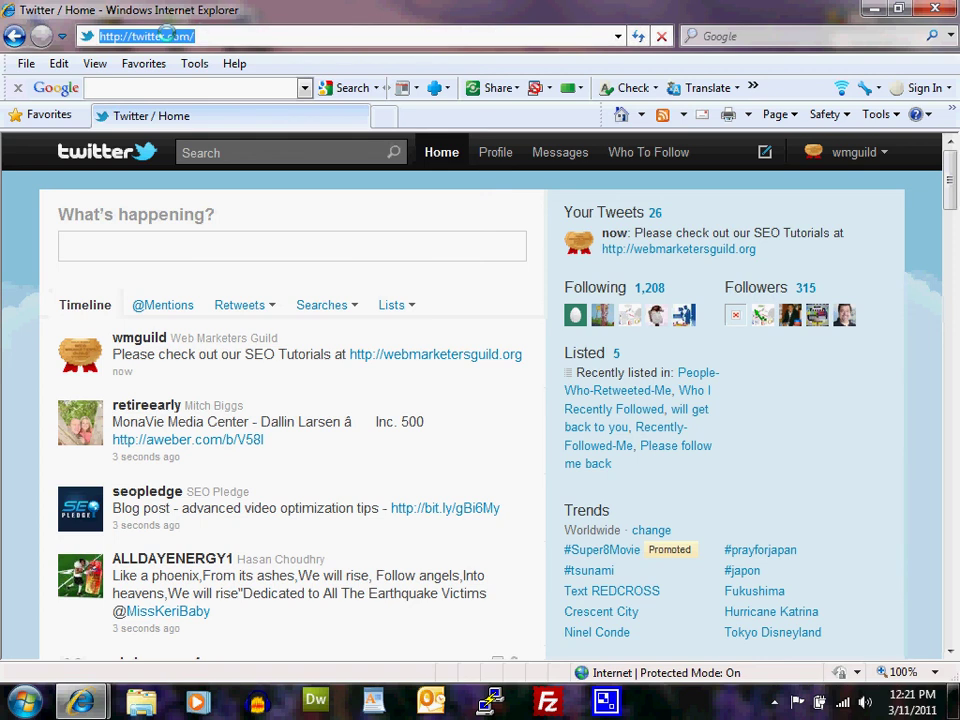
pyautogui.write('faceb')
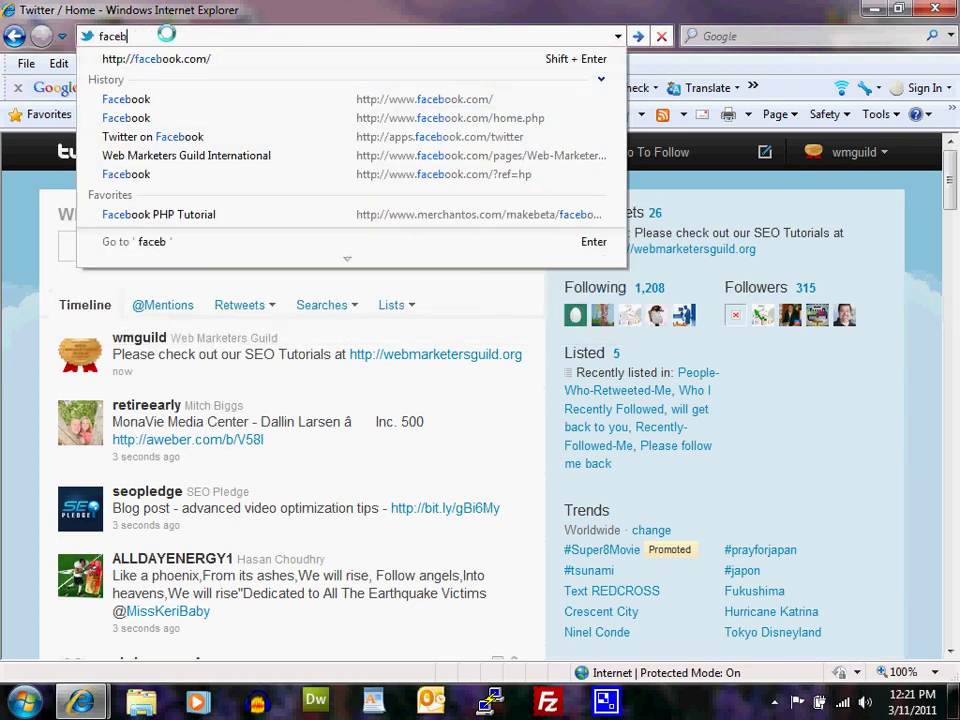
pyautogui.write('ook.co')
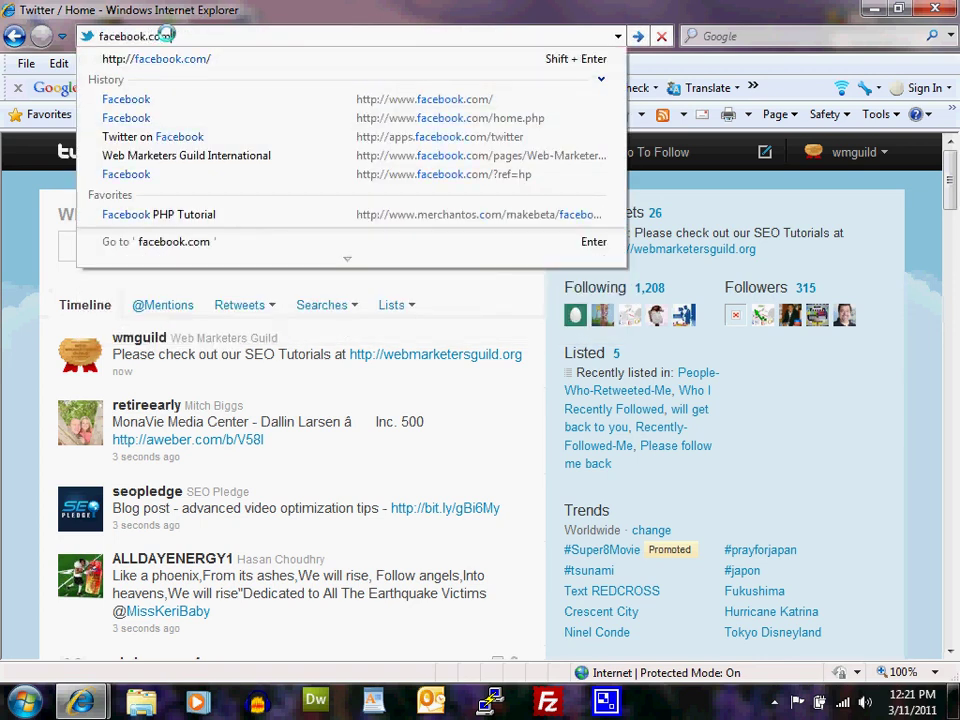
pyautogui.write('m')
pyautogui.press('Return')
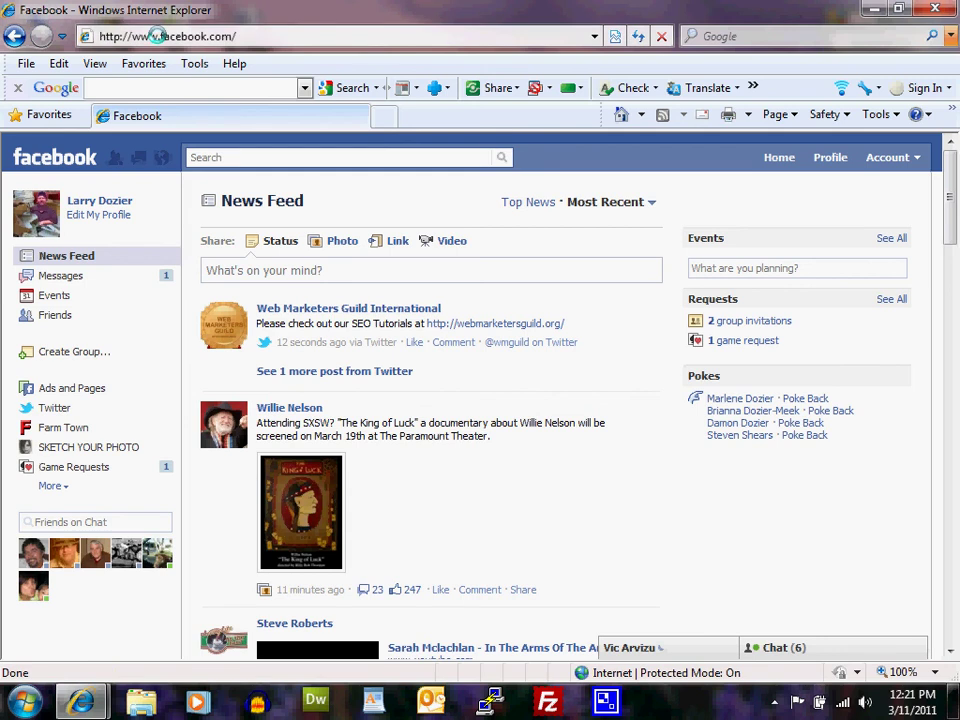
# Search 'web' and open Web Marketers Guild International from the suggestions.
pyautogui.click(276, 157)
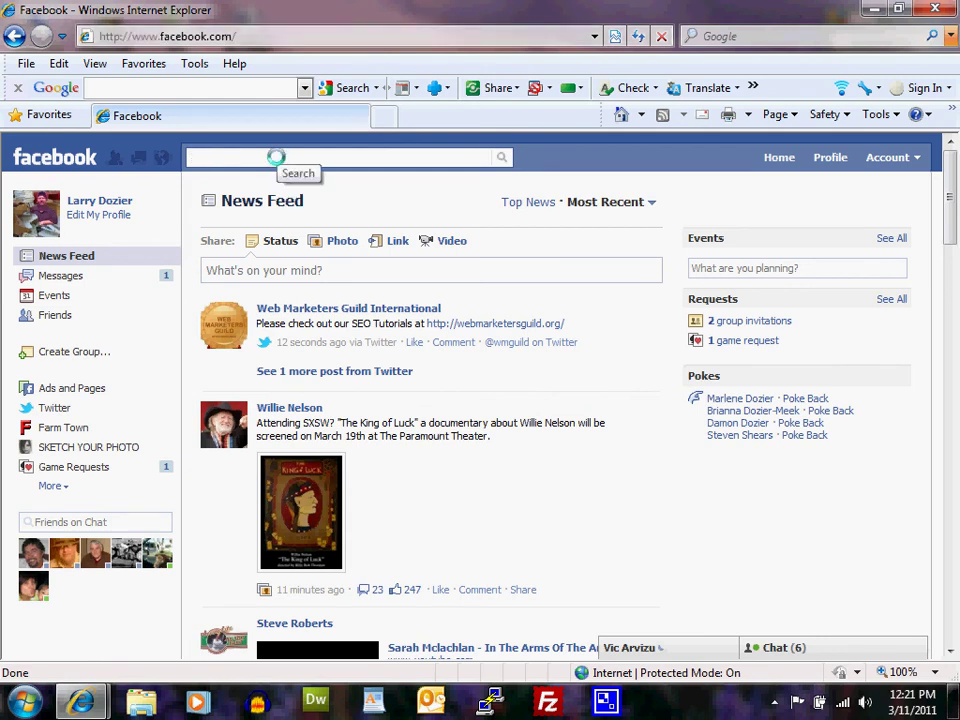
pyautogui.write('w')
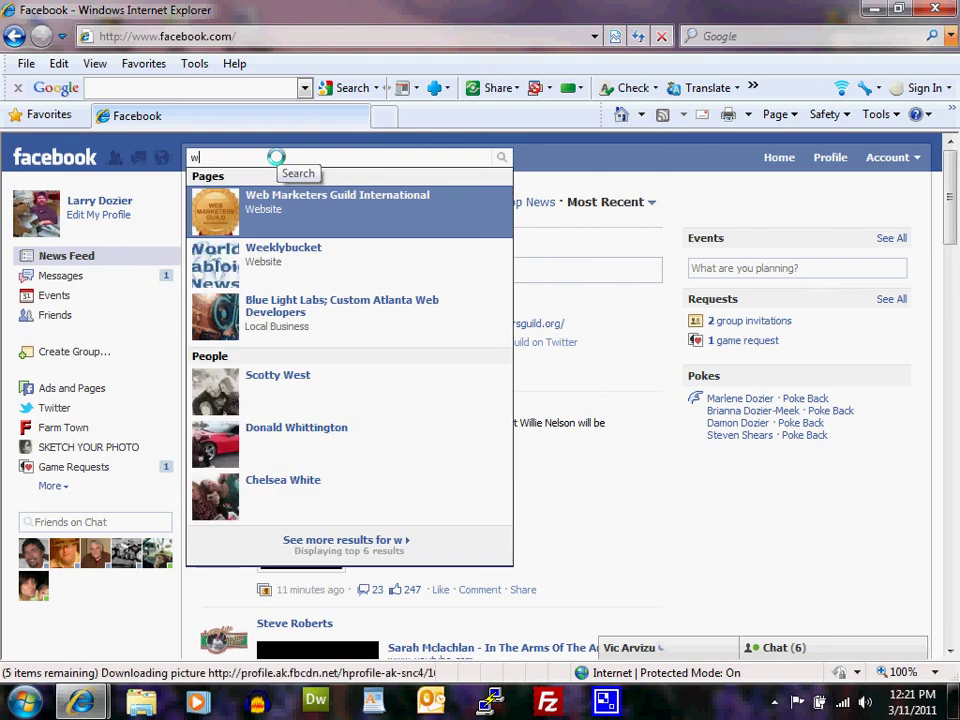
pyautogui.write('eb')
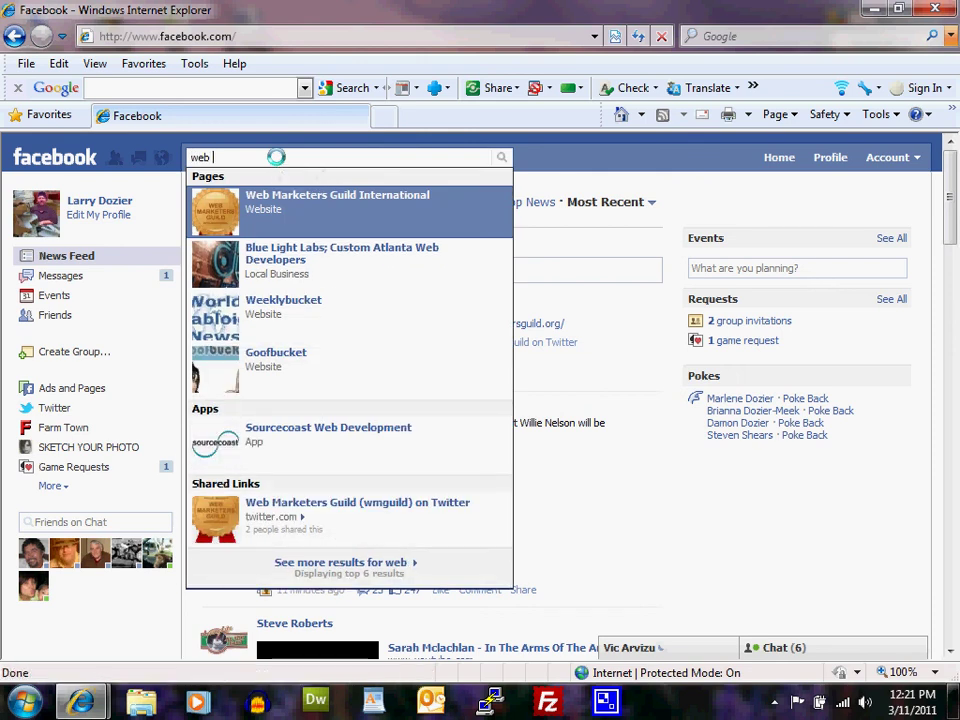
pyautogui.click(300, 207)
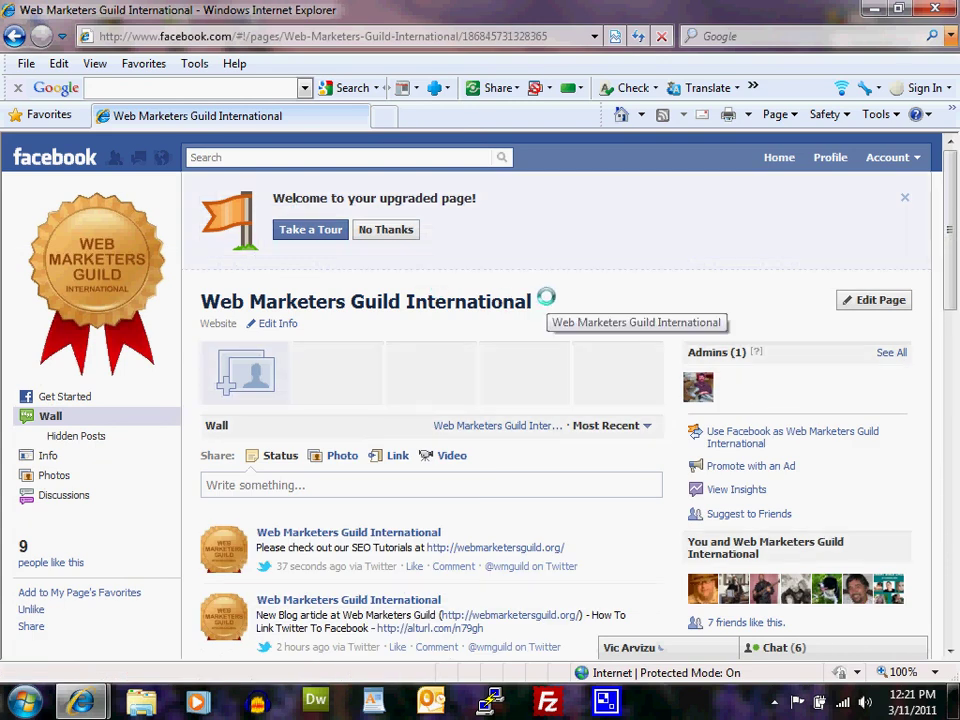
pyautogui.scroll(-5, 546, 297)
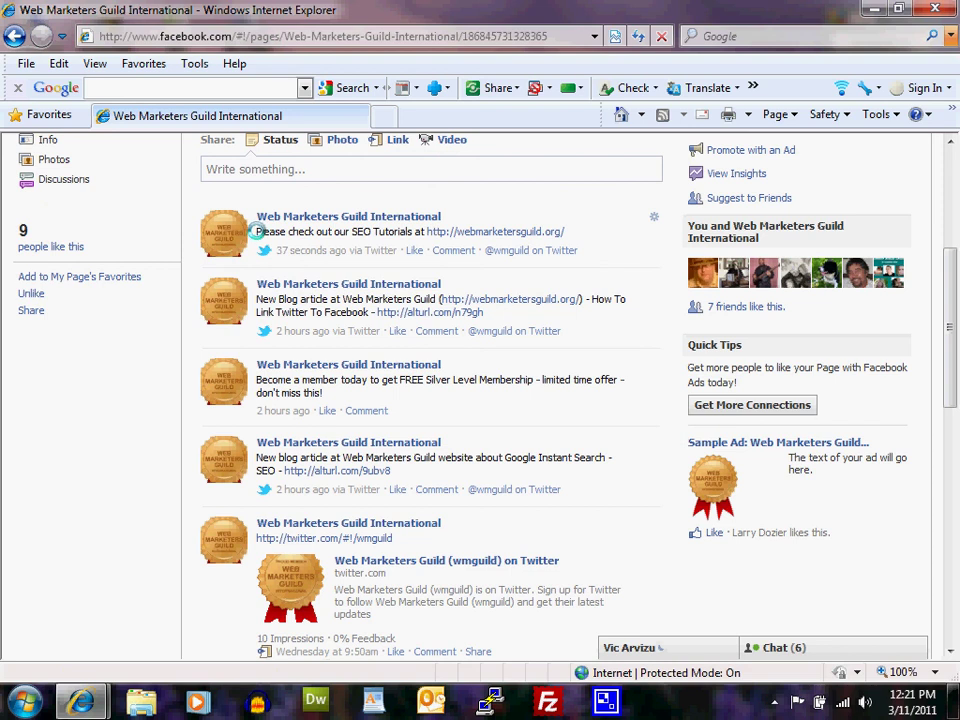
pyautogui.moveTo(258, 231); pyautogui.dragTo(589, 229)
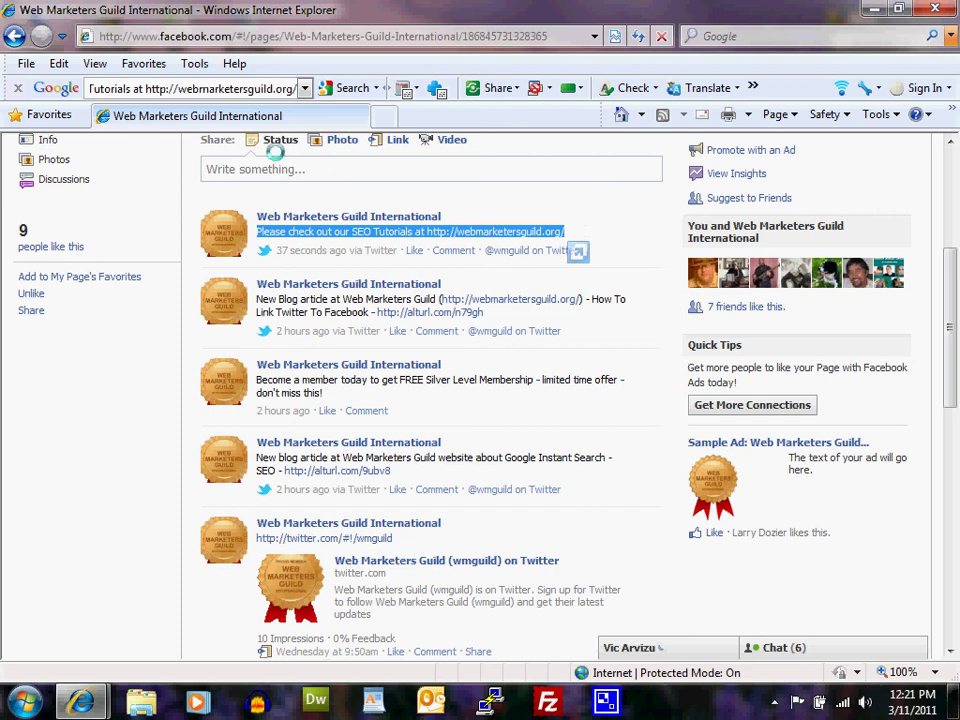
pyautogui.moveTo(544, 195); pyautogui.dragTo(497, 227)
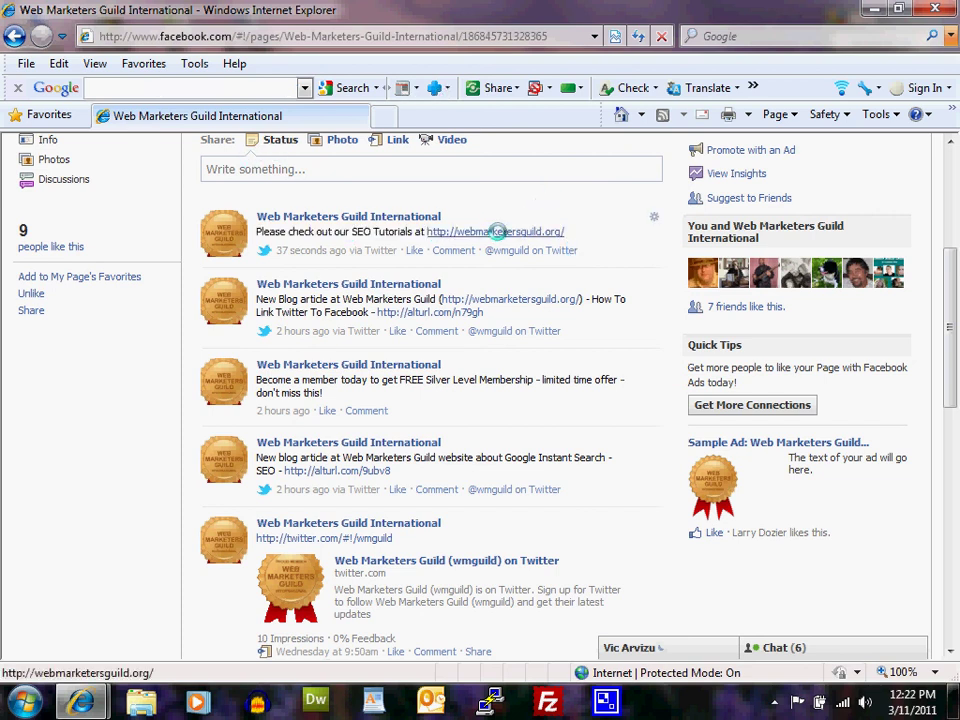
# Follow the post's webmarketersguild.org link and maximize the Internet Explorer window on the homepage.
pyautogui.click(497, 231)
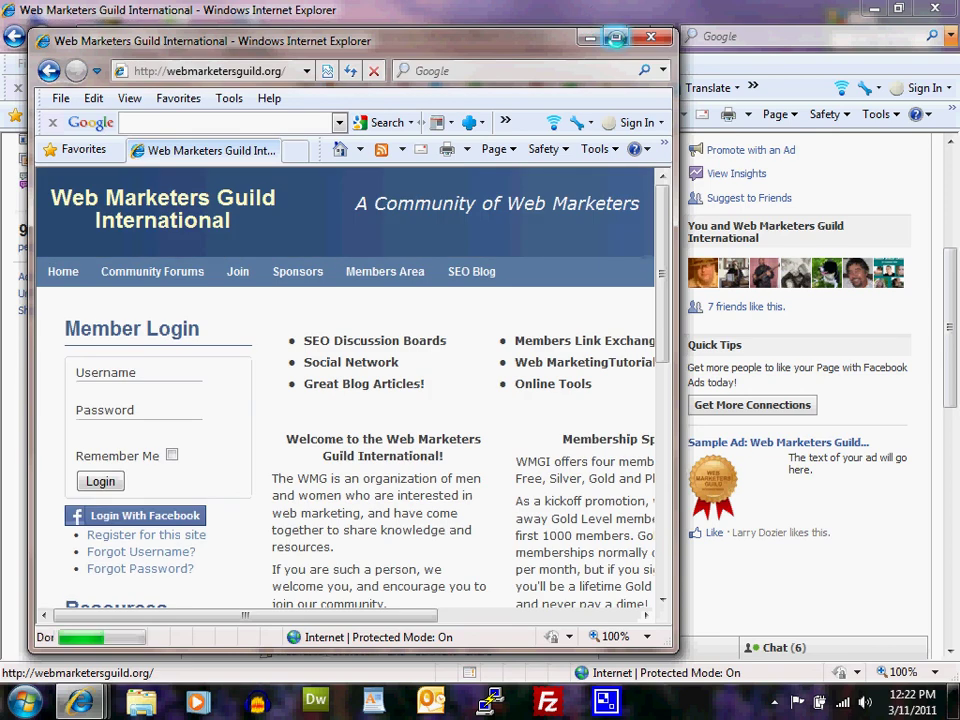
pyautogui.click(616, 36)
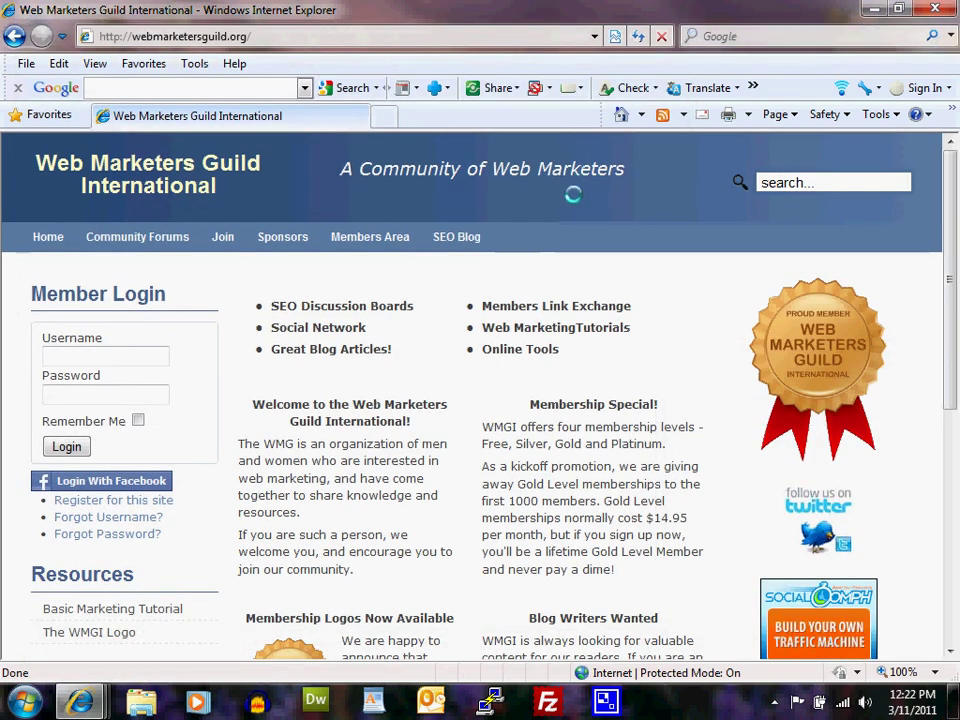